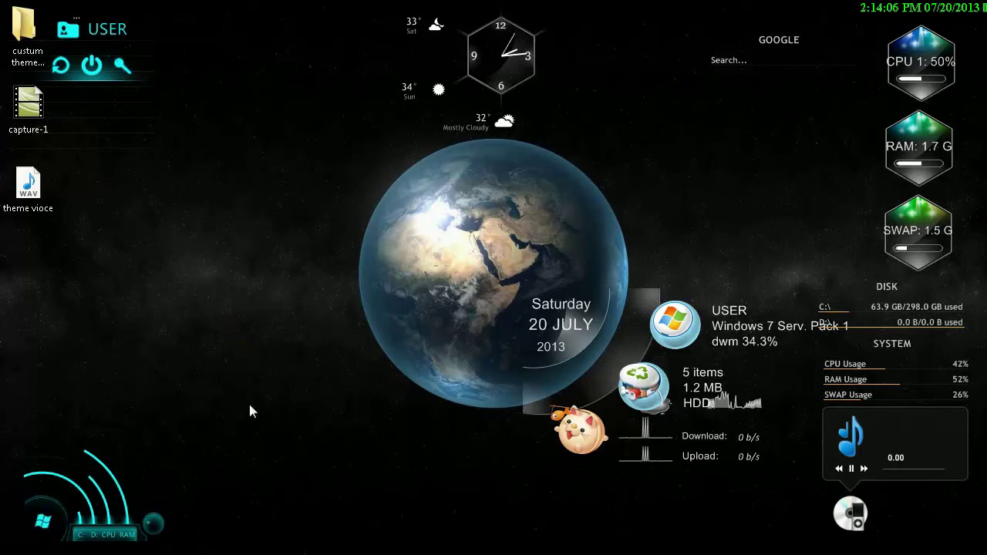
- Open and close the Start menu, then bring Chrome with the Rainmeter page forward
left_click(38, 522)
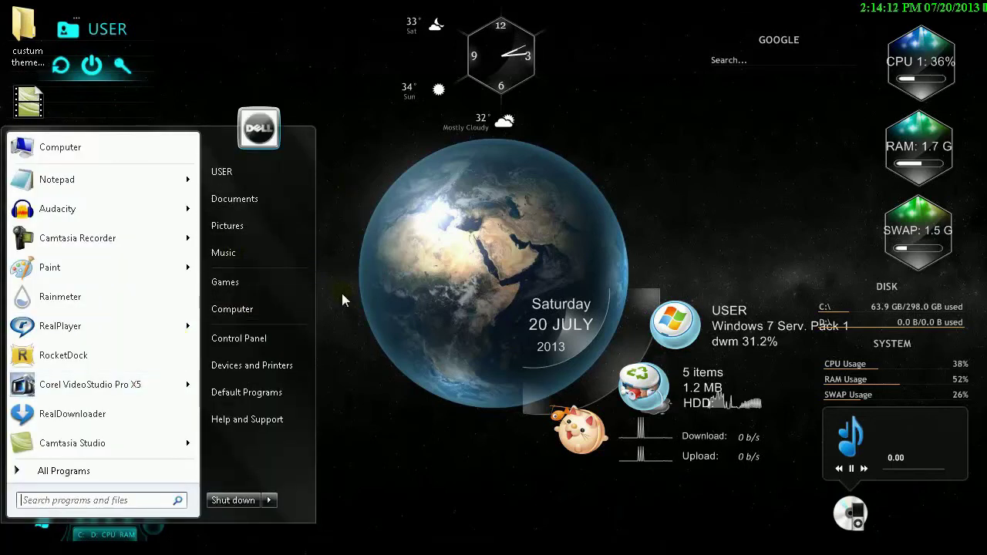
left_click(423, 311)
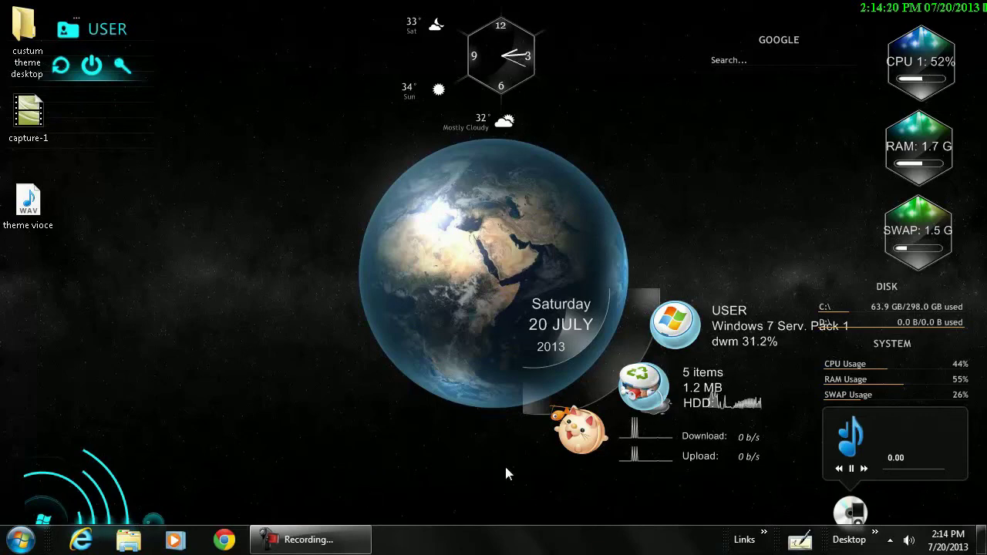
mouse_move(601, 510)
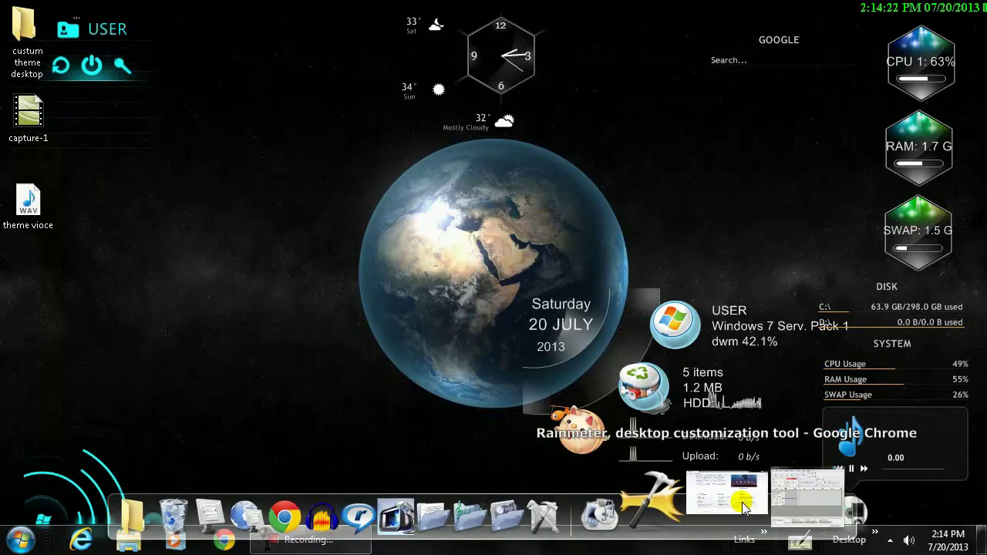
left_click(744, 505)
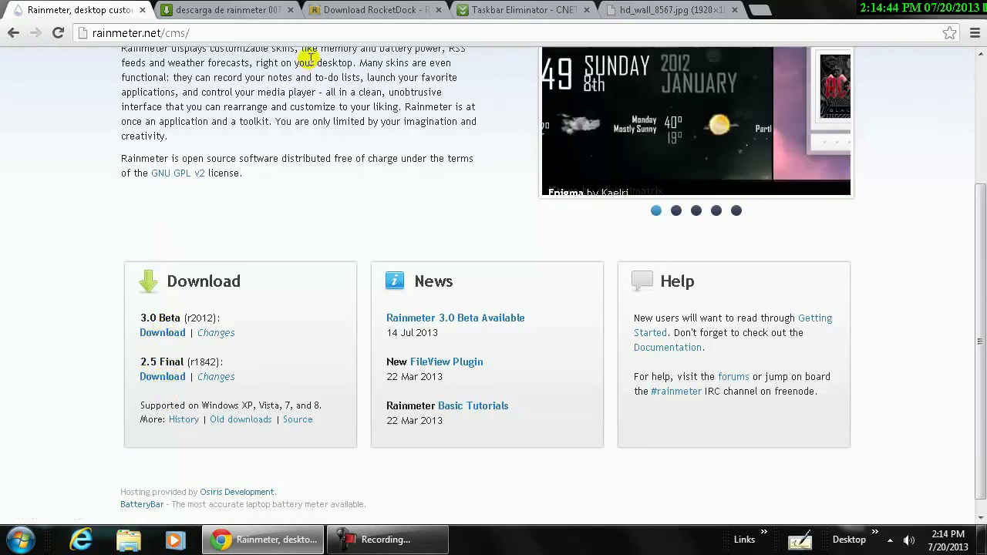
- Look through the MediaFire, RocketDock, Taskbar Eliminator and Earth wallpaper tabs, then minimize Chrome
left_click(250, 8)
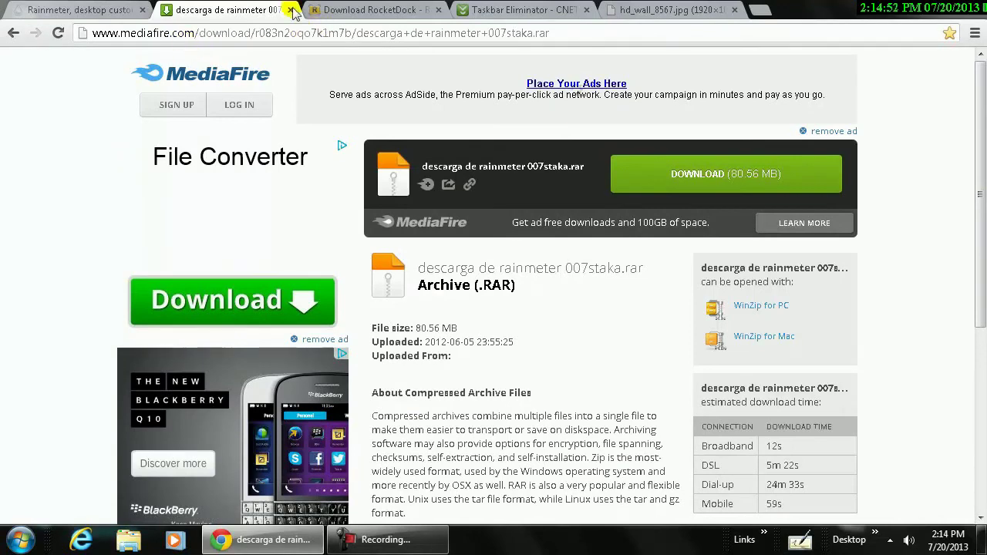
left_click(367, 10)
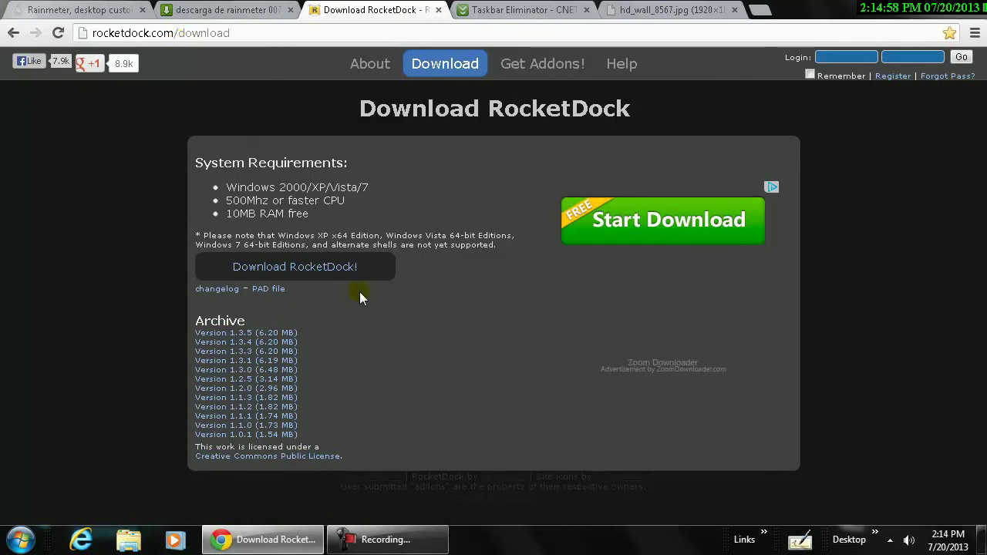
mouse_move(440, 549)
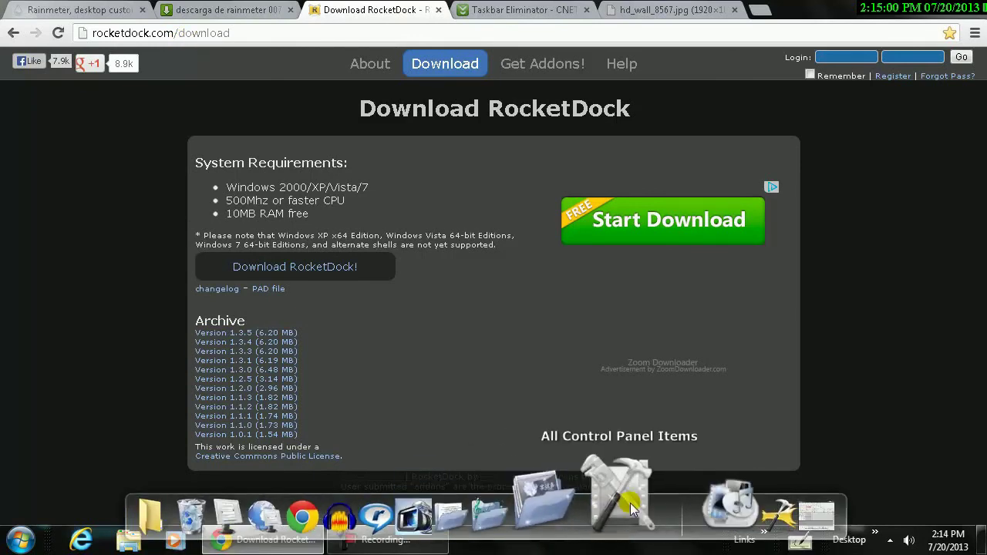
left_click(517, 9)
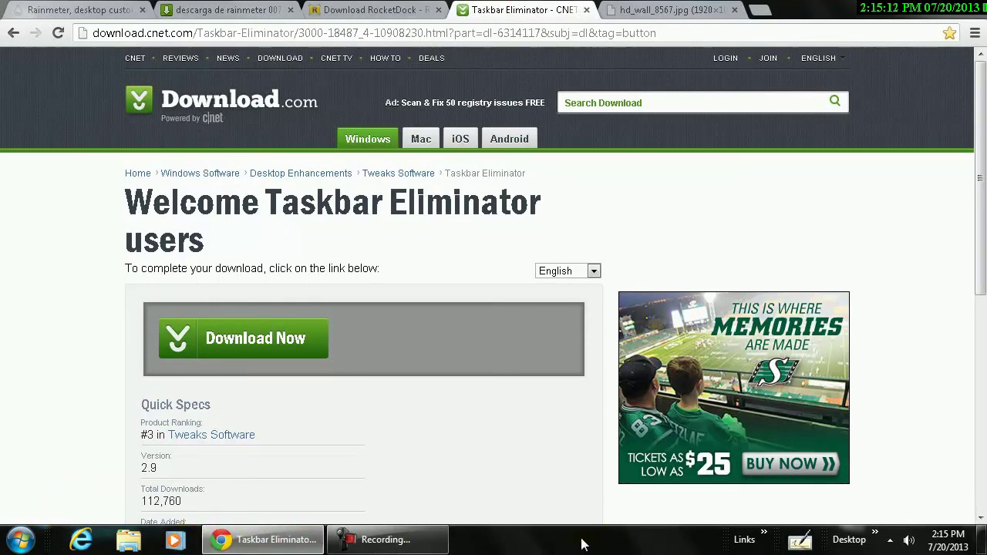
mouse_move(493, 540)
left_click(628, 6)
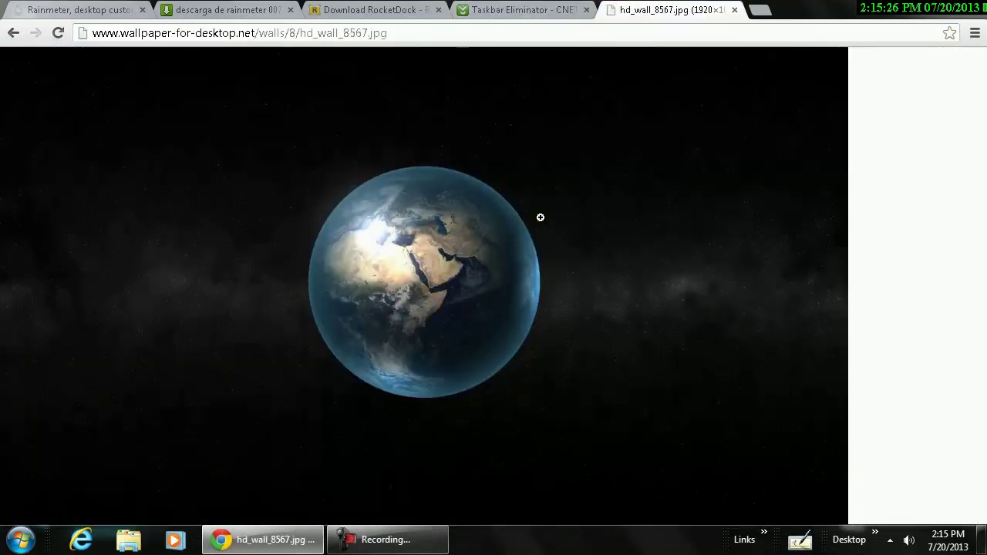
left_click(914, 14)
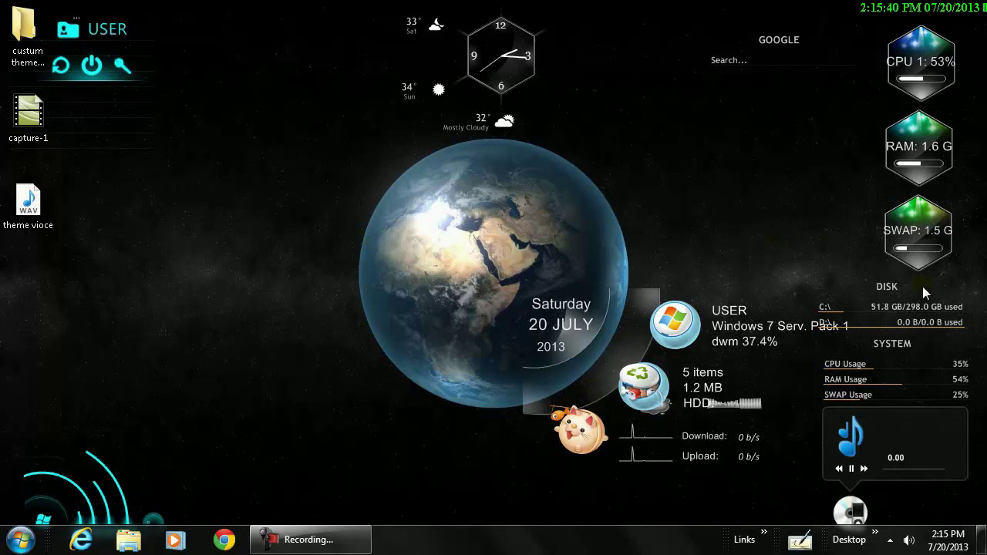
- Drag a desktop widget and check the Start skin's Rainmeter options menu without changing anything
left_click_drag(930, 296, 848, 290)
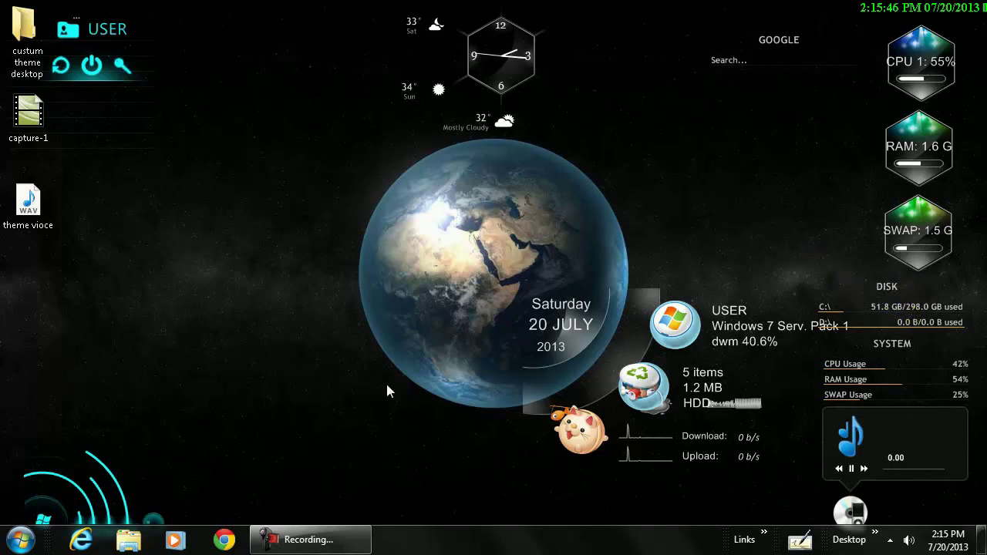
right_click(114, 499)
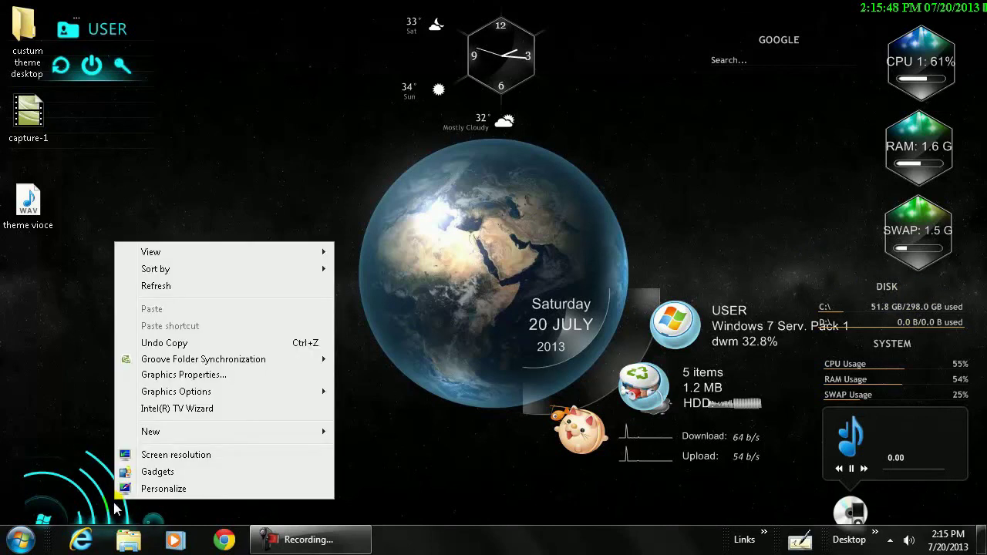
left_click(104, 503)
right_click(104, 503)
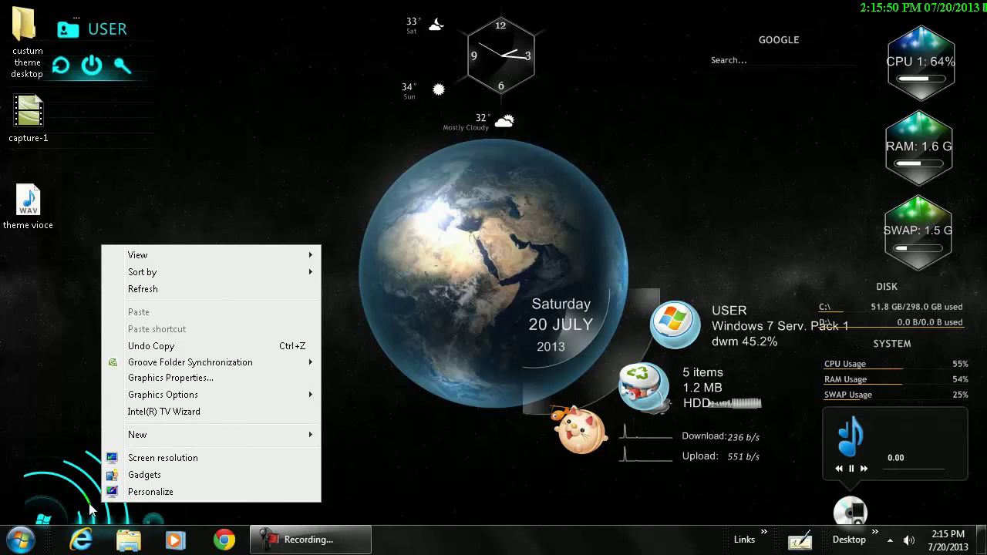
left_click(92, 509)
right_click(88, 508)
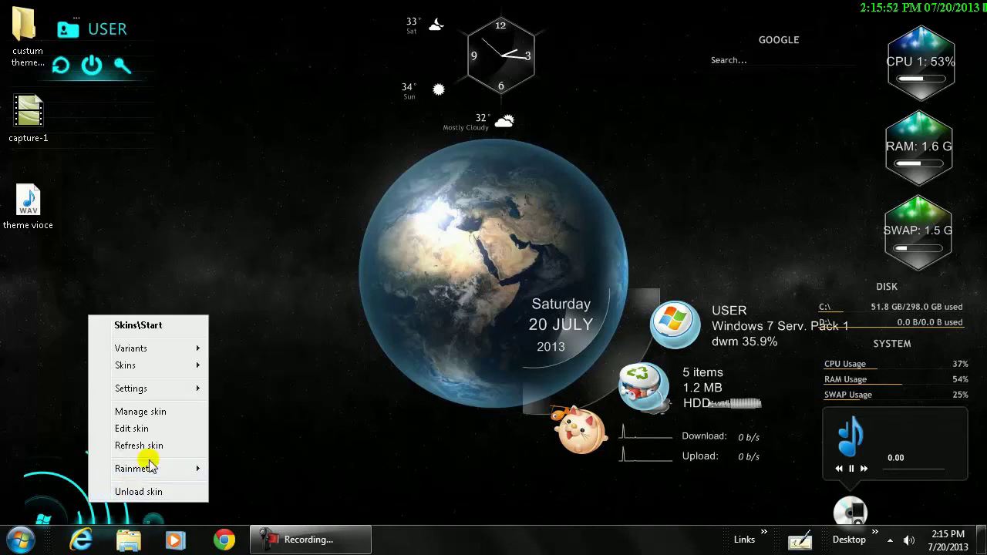
mouse_move(160, 388)
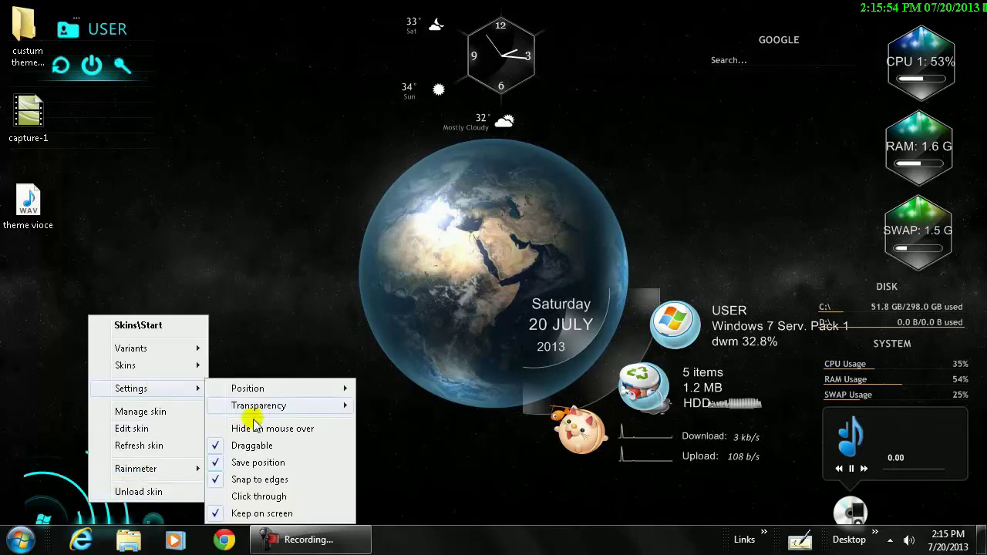
left_click(563, 509)
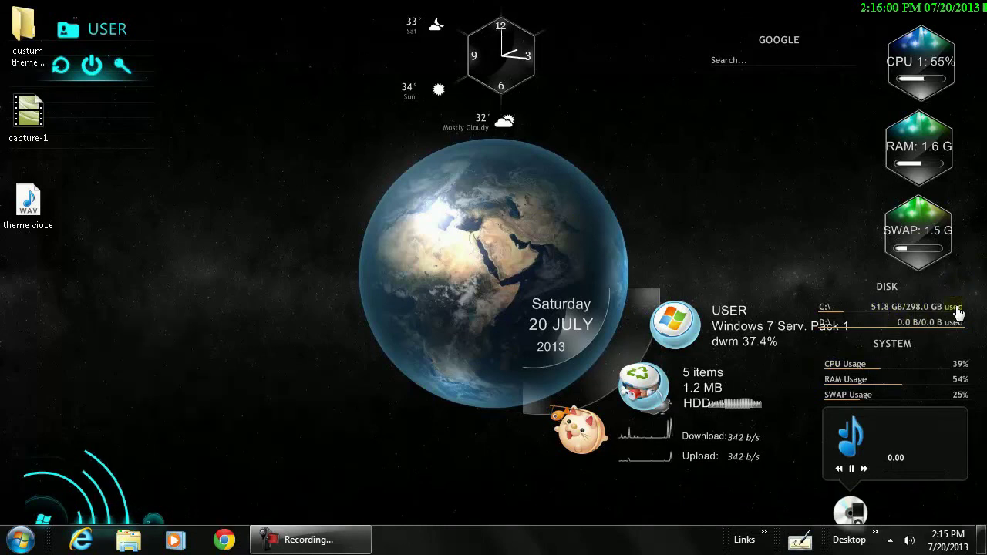
- Reposition the Disk widget on the desktop and glance at its skin options
left_click_drag(735, 281, 833, 223)
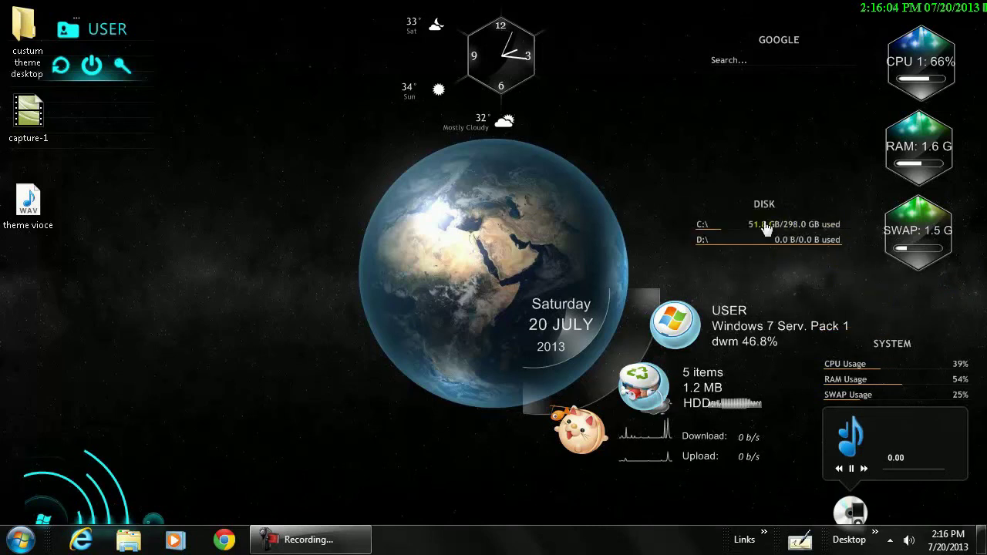
left_click_drag(761, 206, 881, 296)
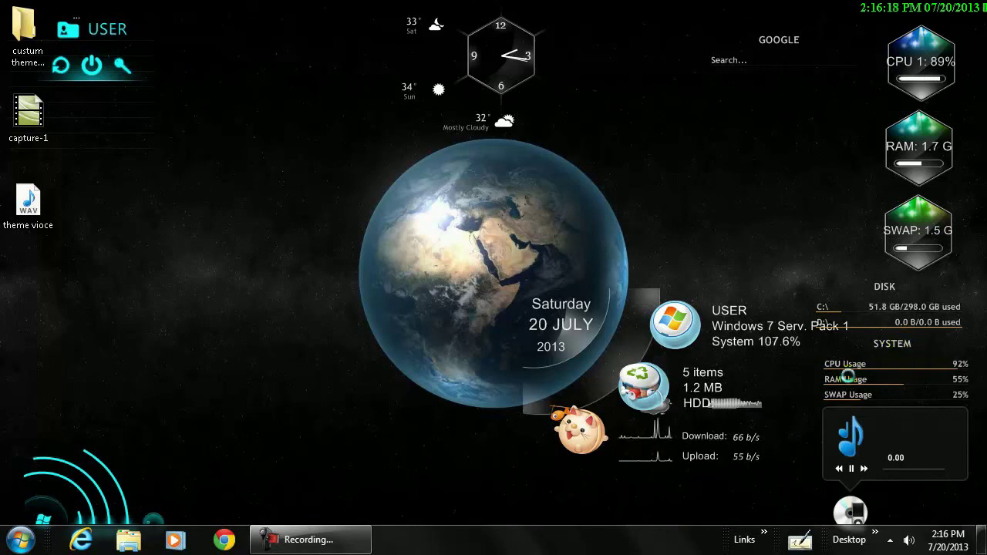
right_click(903, 326)
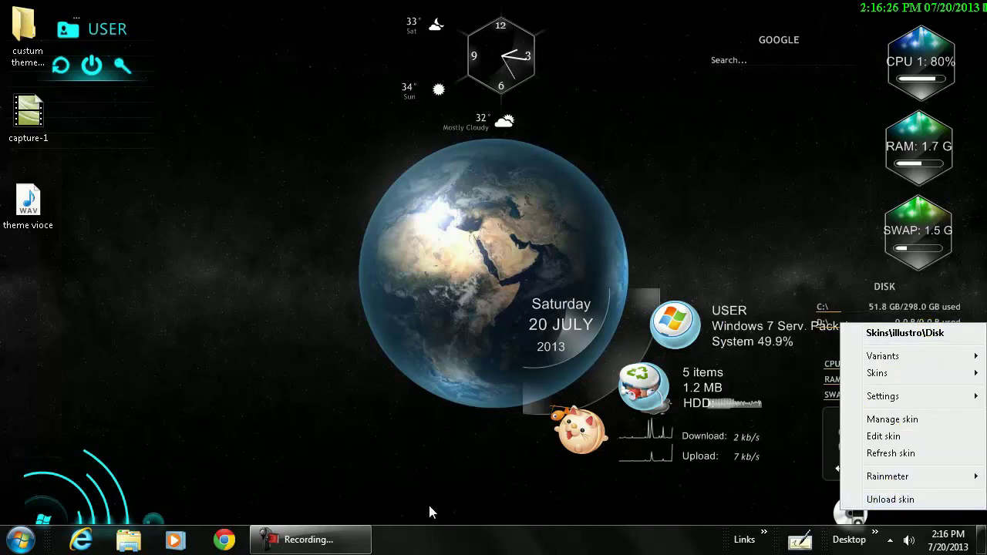
left_click(365, 480)
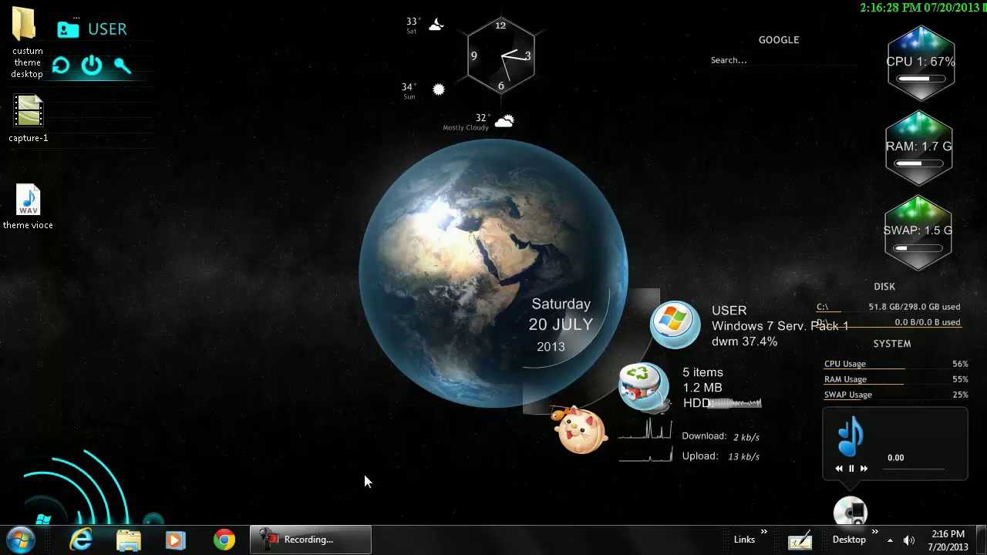
- Restore Chrome, close it from the MediaFire tab, and show the hidden tray icons
mouse_move(578, 521)
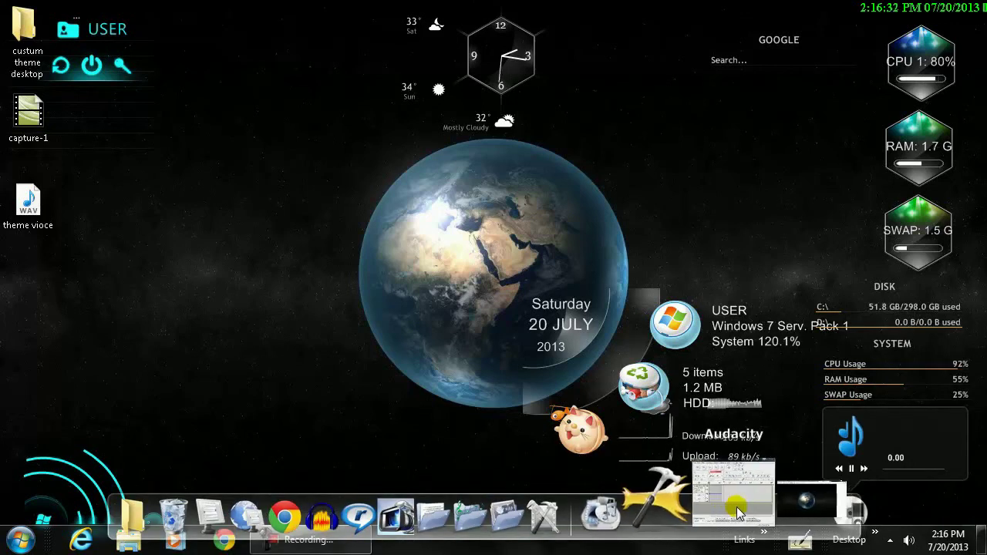
left_click(778, 500)
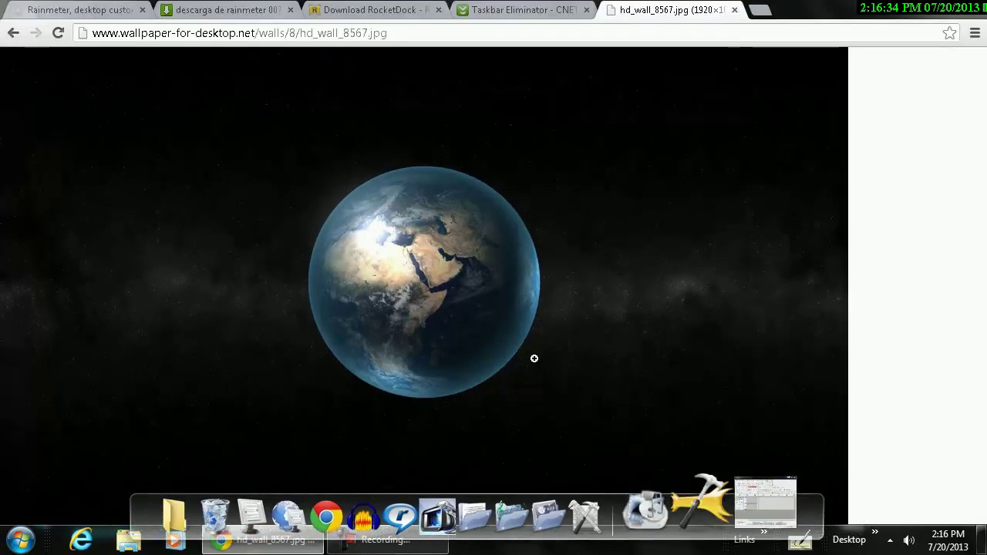
left_click(239, 9)
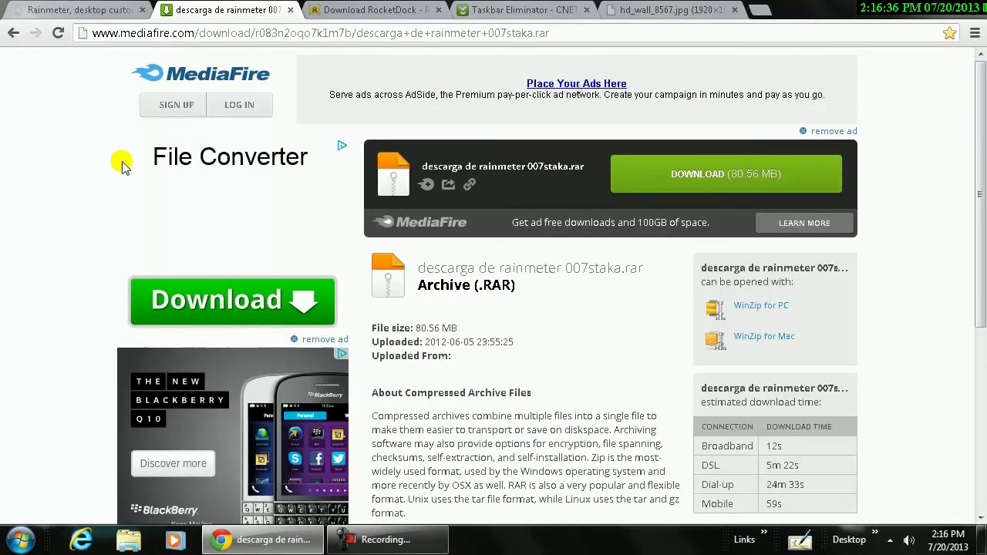
left_click(919, 17)
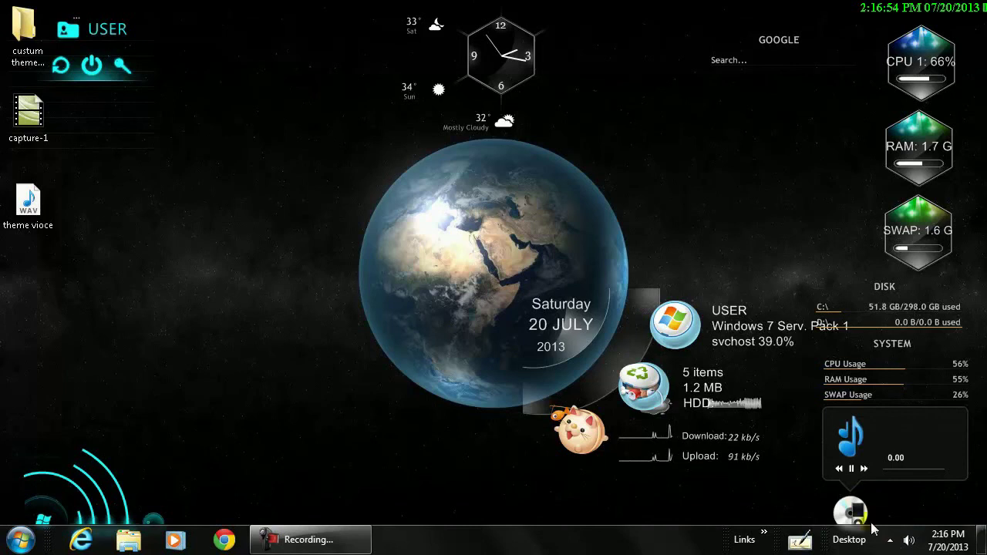
left_click(890, 540)
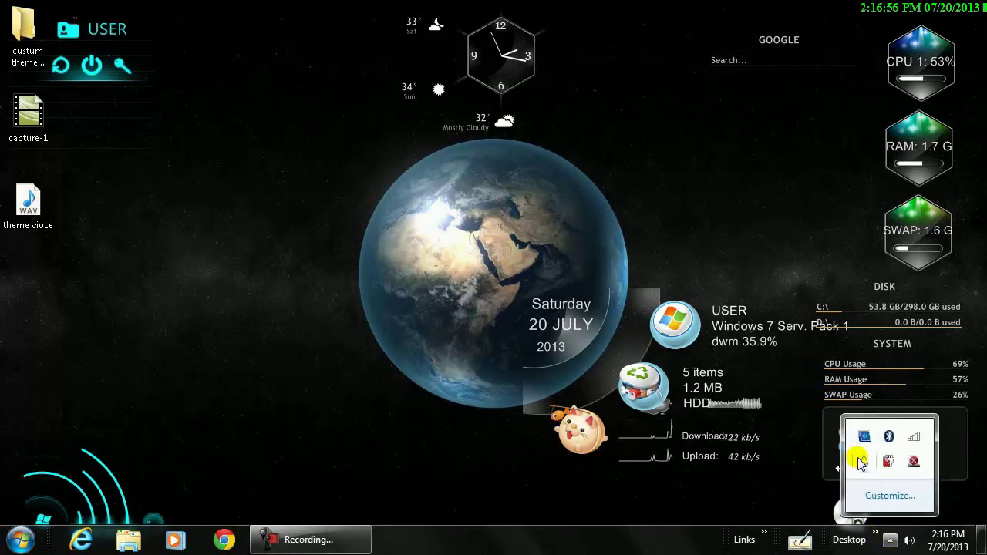
- In Manage Rainmeter, select Skins > Start > start.ini, Unload then Load it, and close the manager
right_click(862, 463)
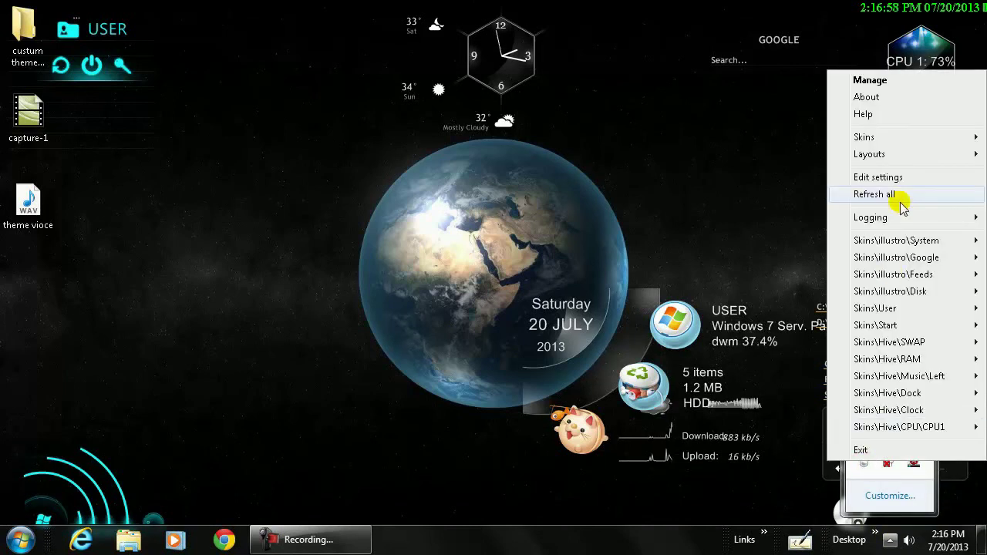
left_click(859, 80)
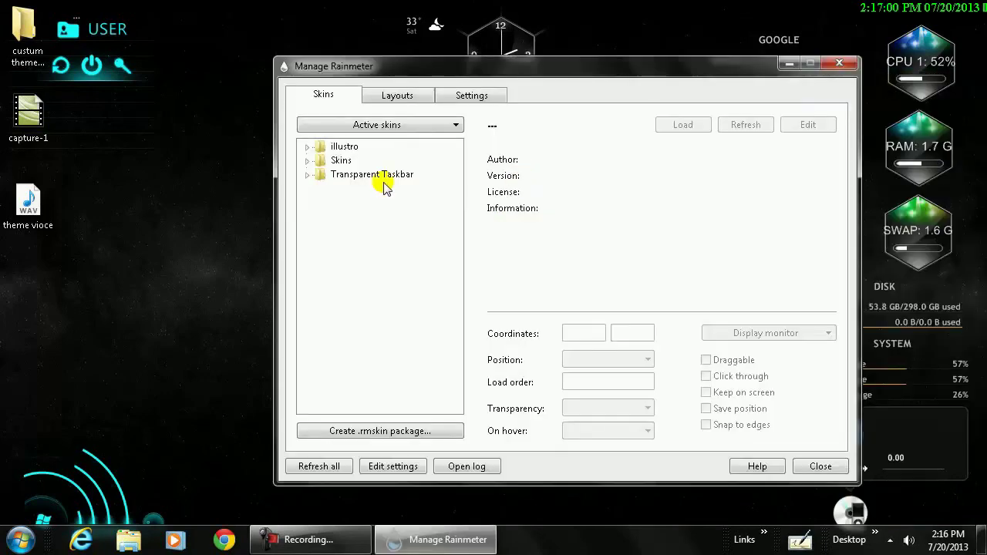
left_click(320, 146)
left_click(308, 146)
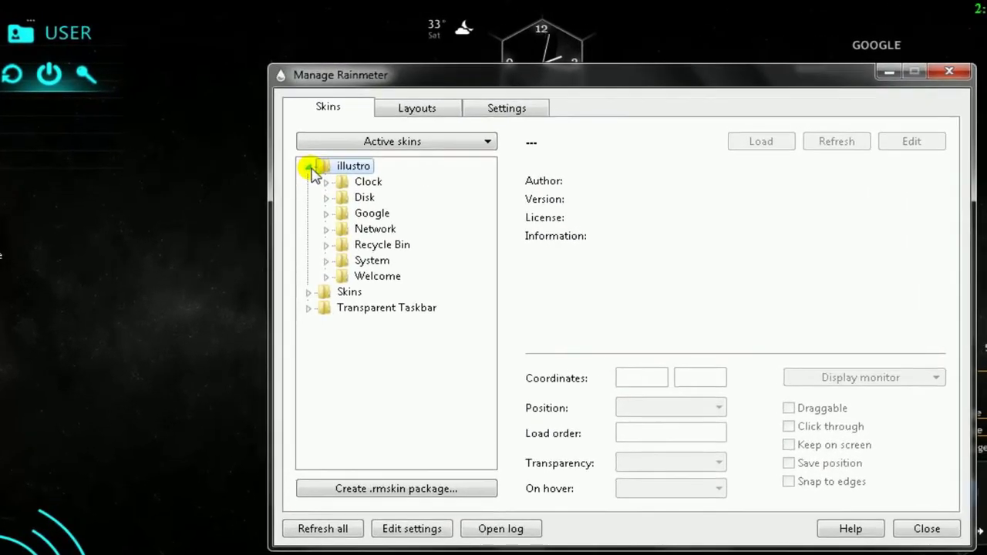
left_click(309, 166)
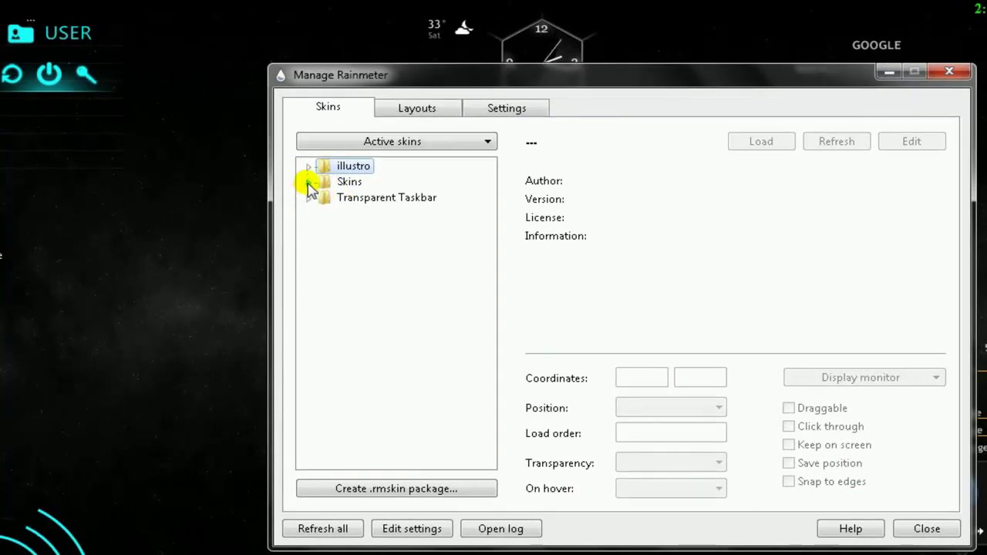
left_click(308, 183)
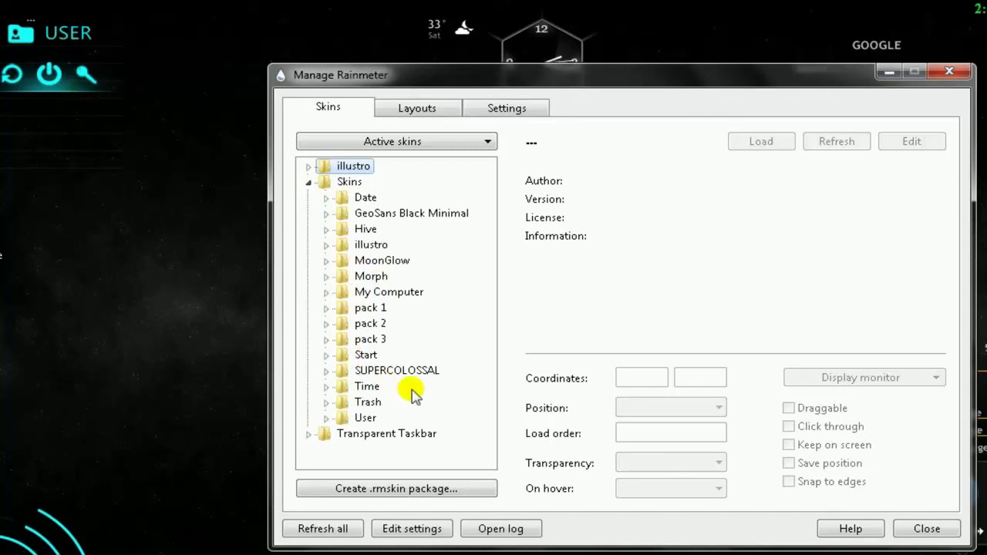
left_click(325, 355)
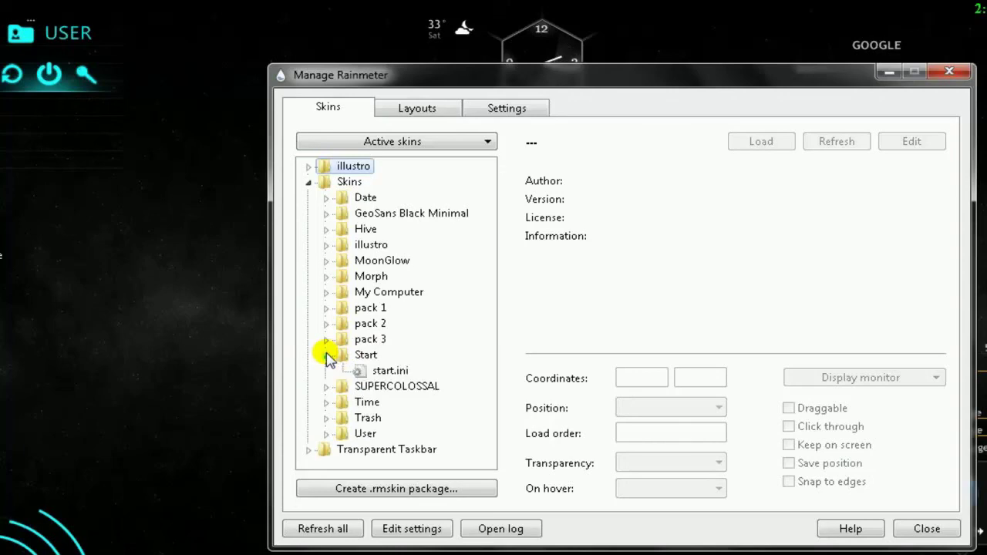
left_click(376, 371)
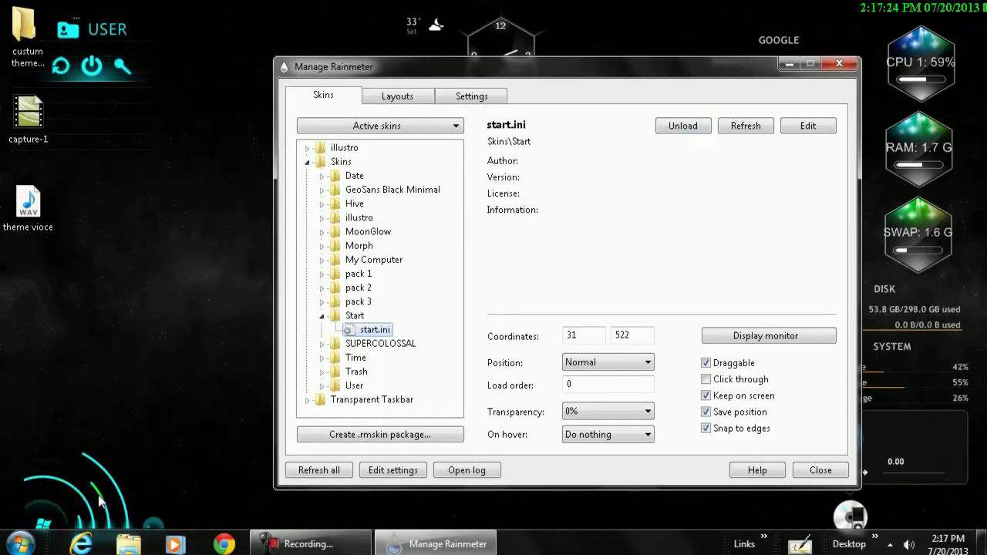
left_click(681, 127)
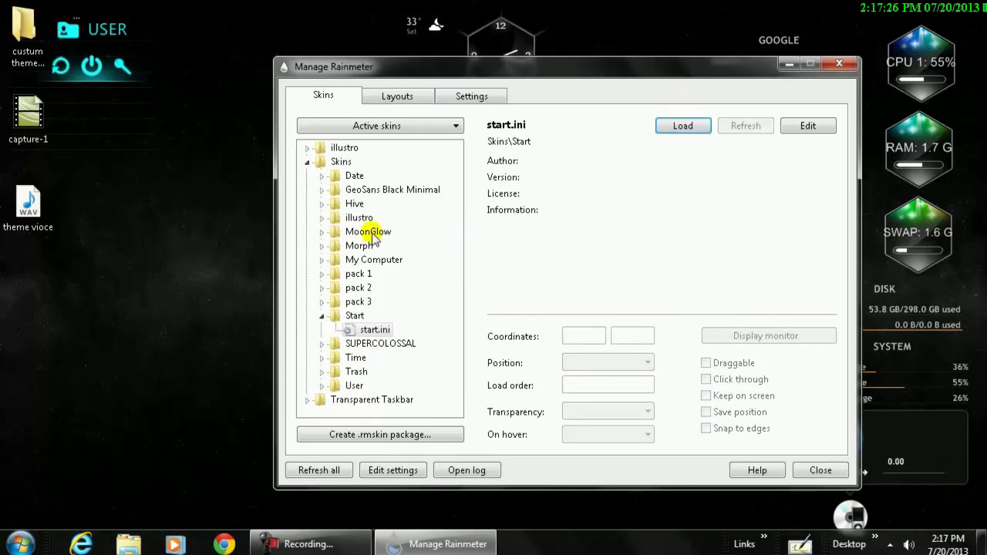
left_click(692, 127)
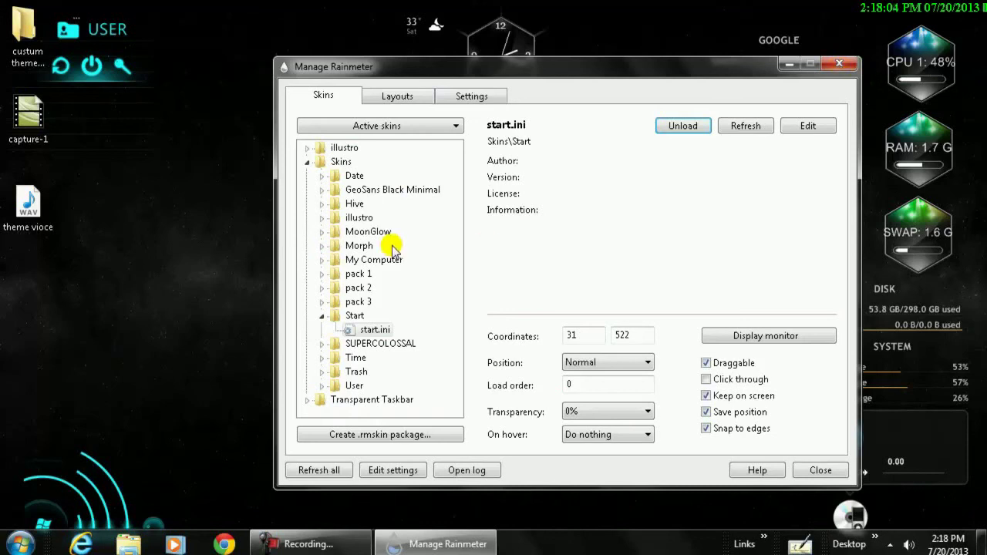
left_click(841, 62)
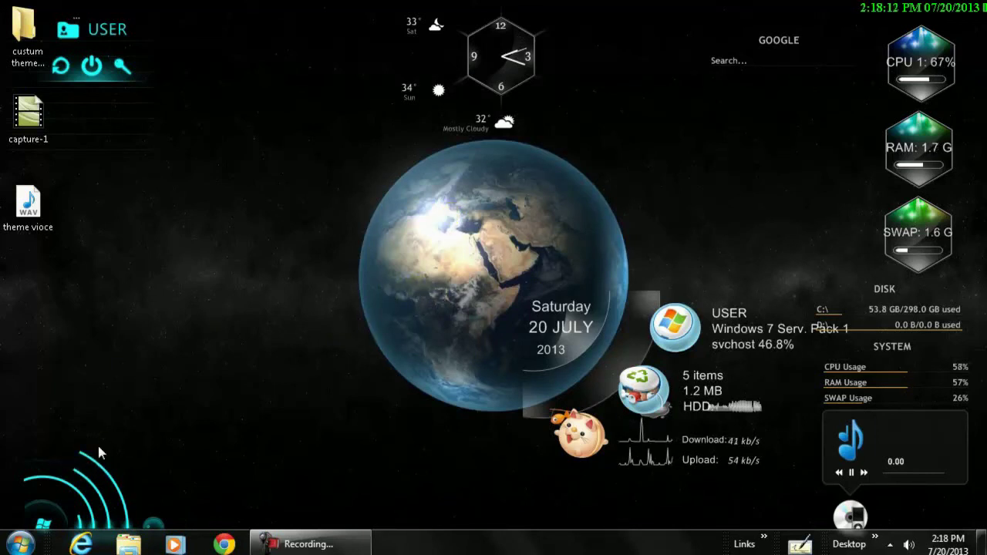
- Uncheck Draggable for the Start skin and reposition the clock and weather skin
left_click_drag(506, 24, 519, 53)
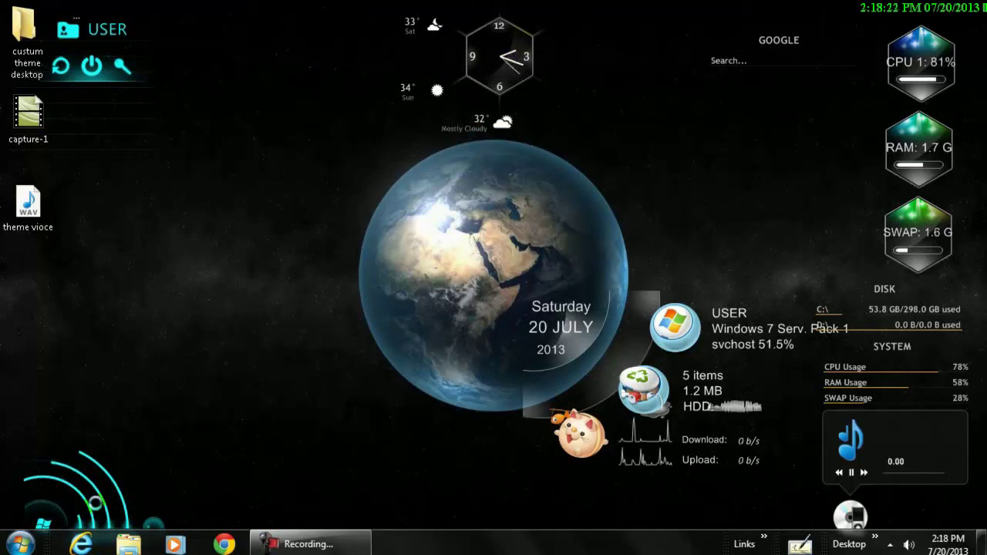
right_click(95, 502)
left_click(80, 503)
right_click(79, 502)
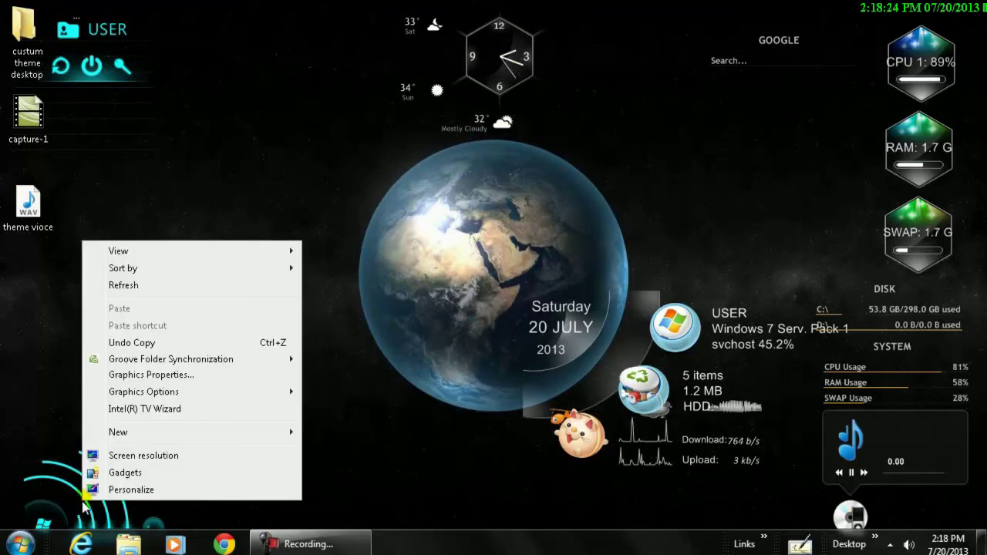
left_click(111, 509)
right_click(110, 510)
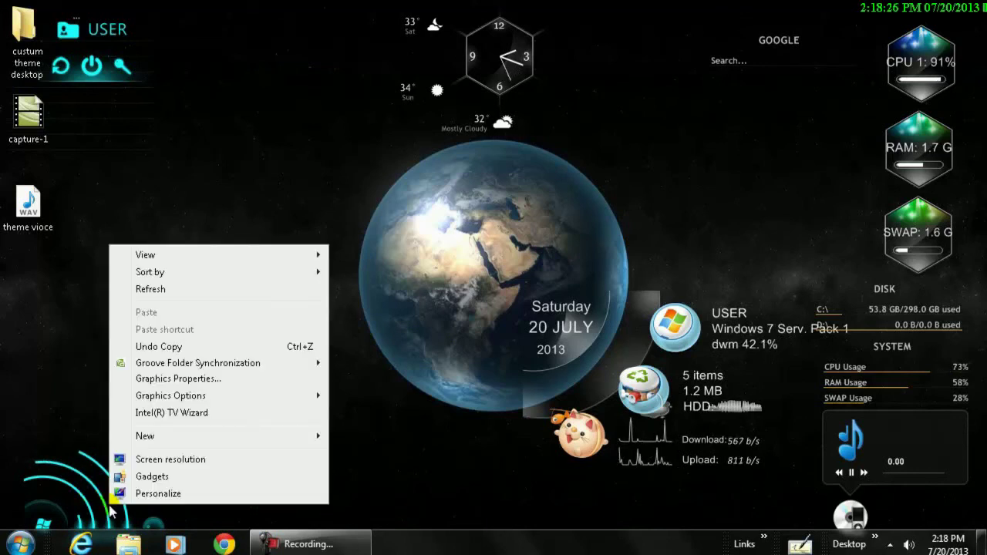
right_click(125, 521)
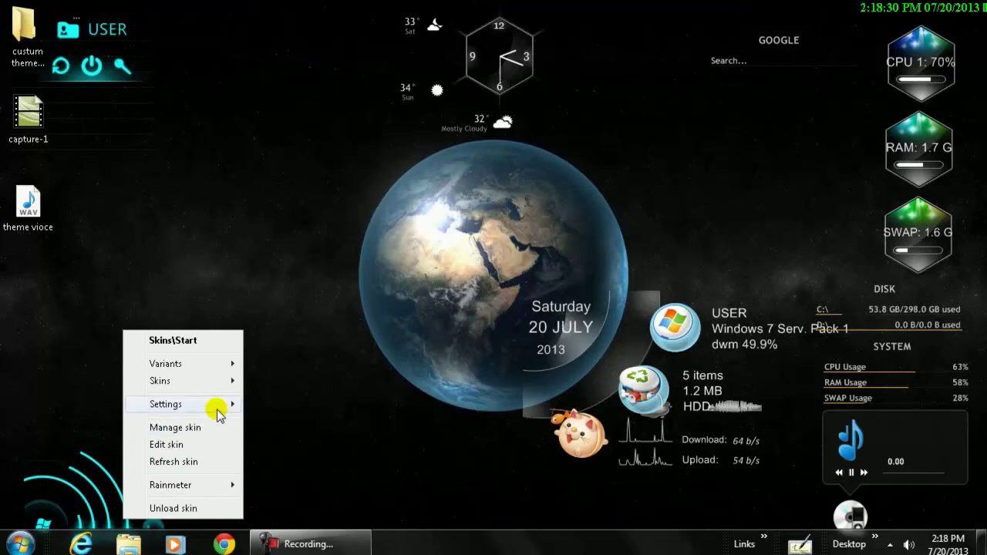
mouse_move(221, 403)
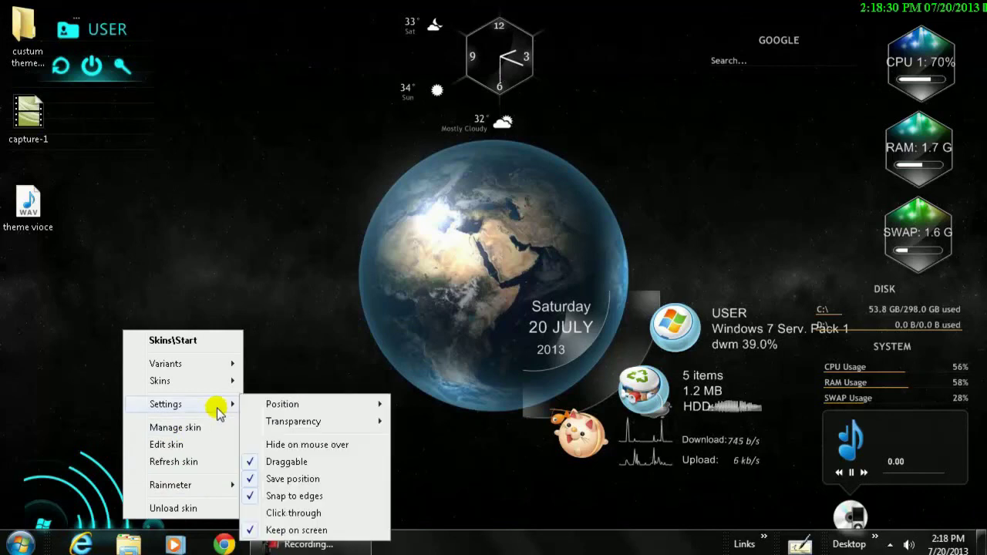
left_click(286, 463)
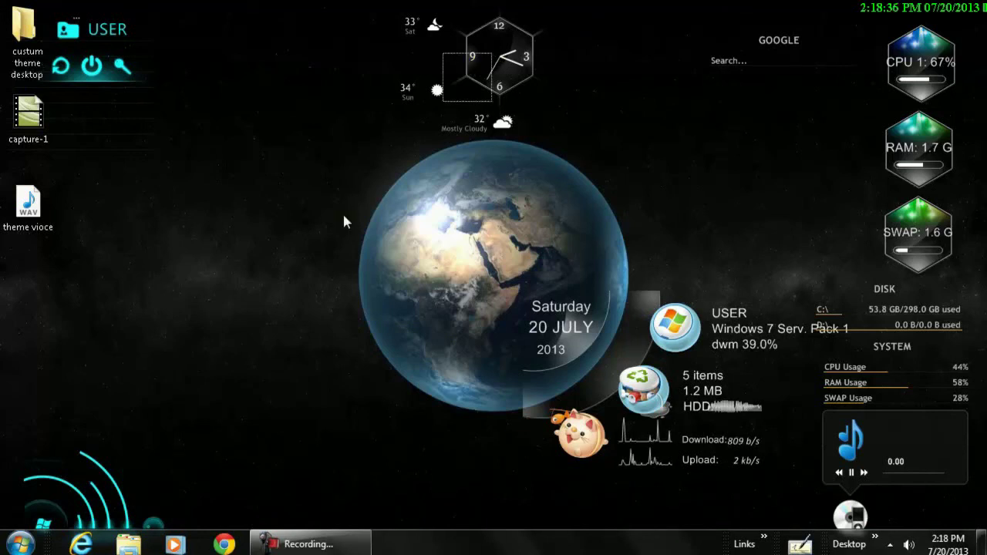
left_click_drag(479, 83, 559, 8)
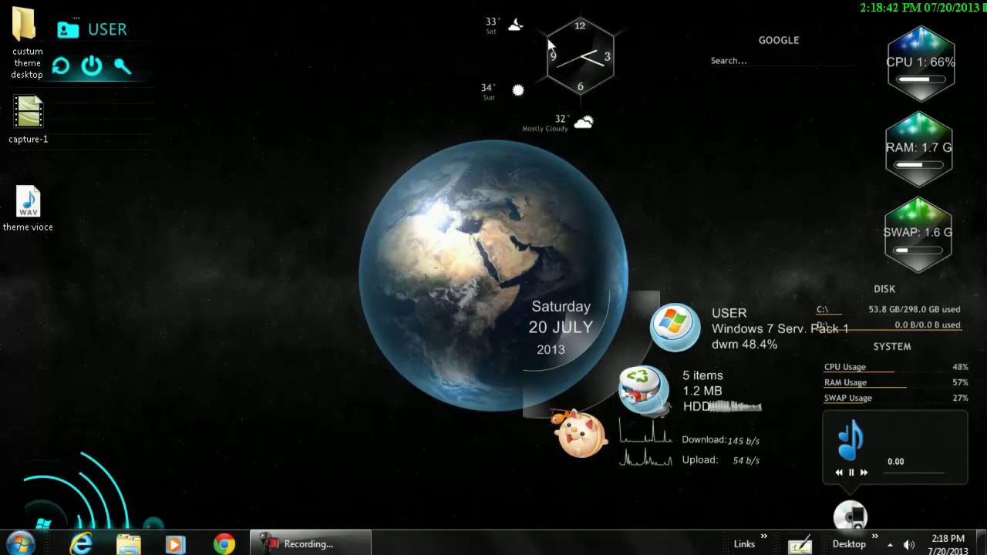
left_click_drag(548, 39, 525, 42)
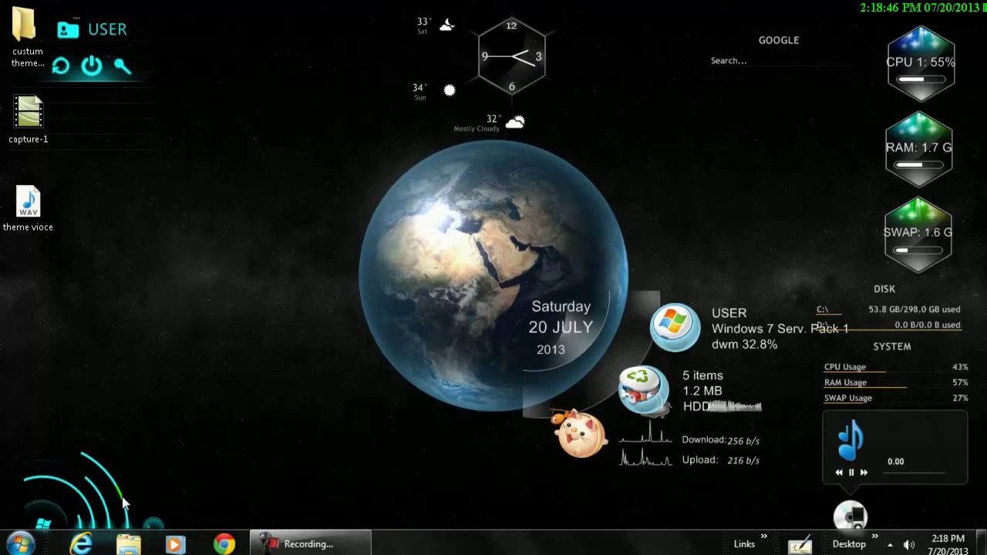
- Reopen and dismiss the Start skin's options menu, then show the hidden tray icons
right_click(124, 517)
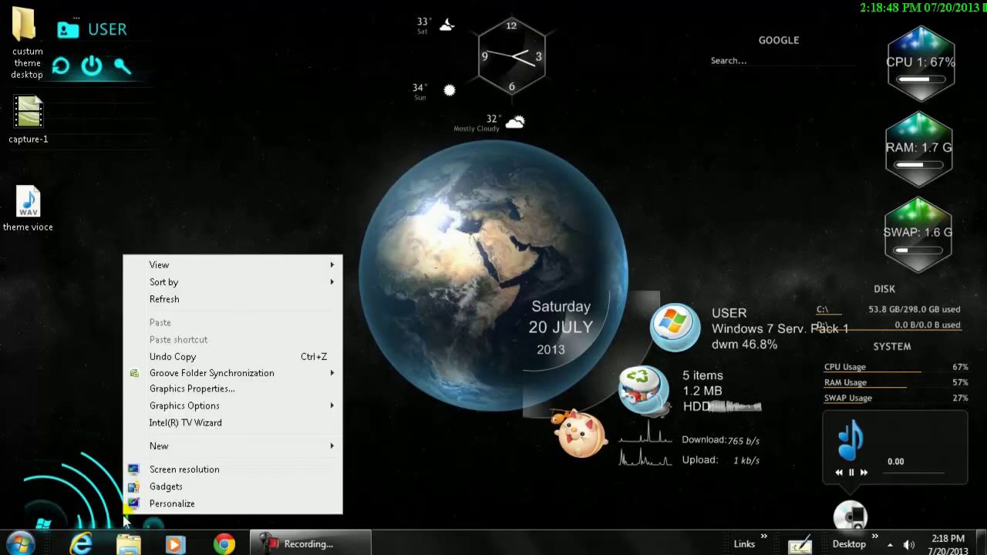
left_click(124, 518)
right_click(124, 518)
left_click(117, 518)
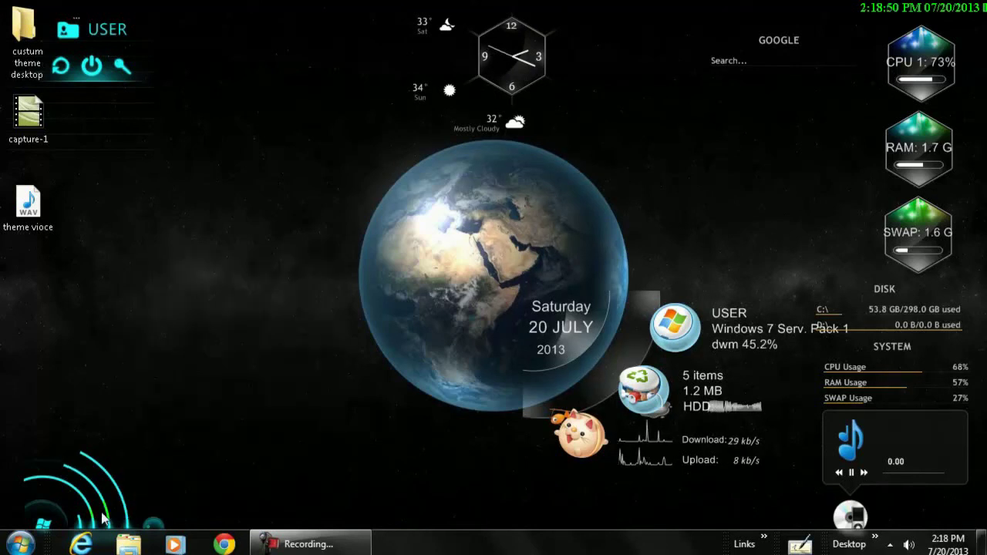
right_click(102, 518)
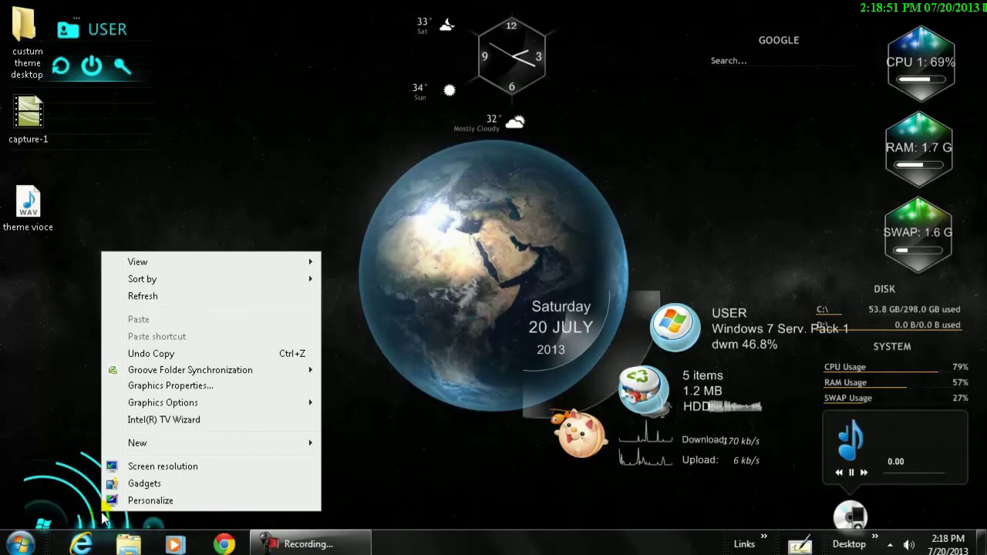
left_click(141, 518)
right_click(142, 518)
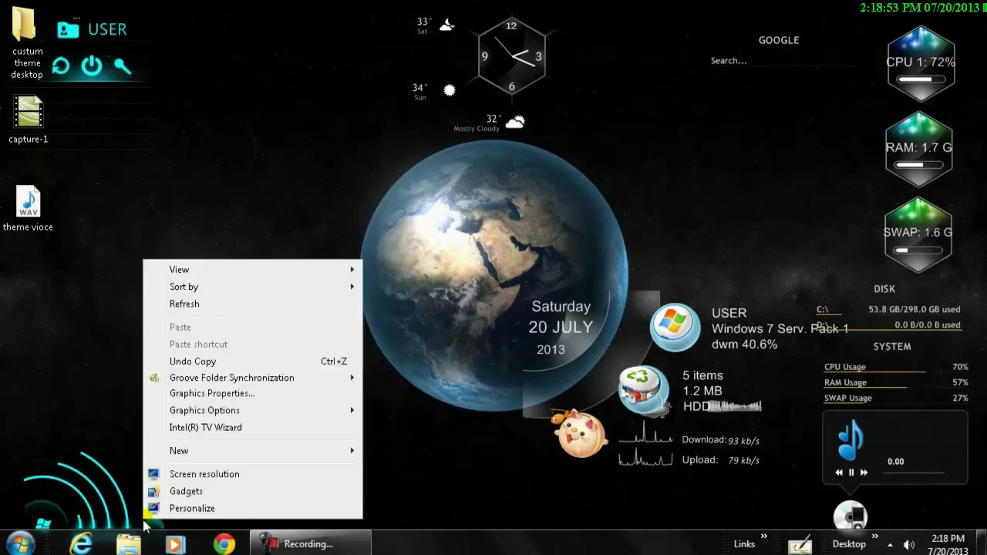
right_click(87, 501)
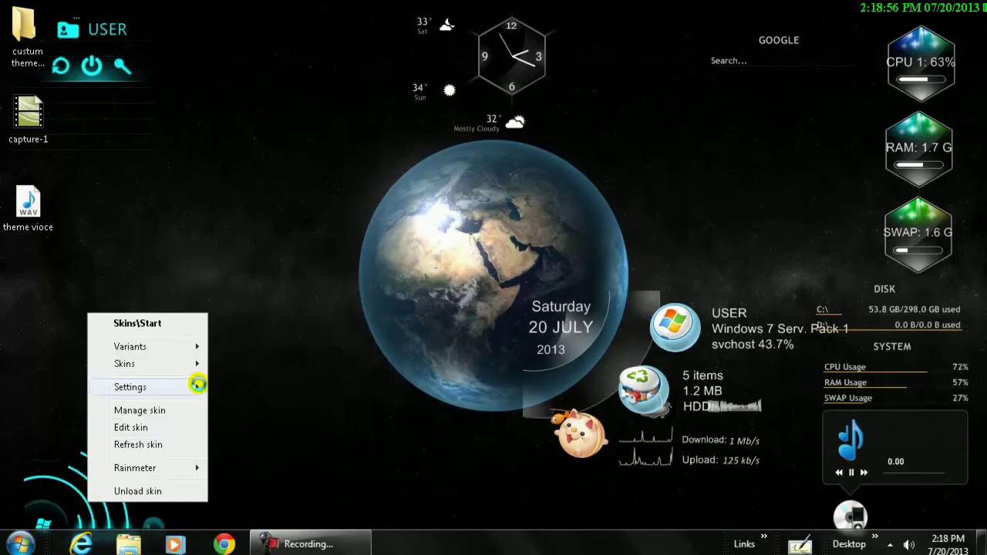
mouse_move(198, 383)
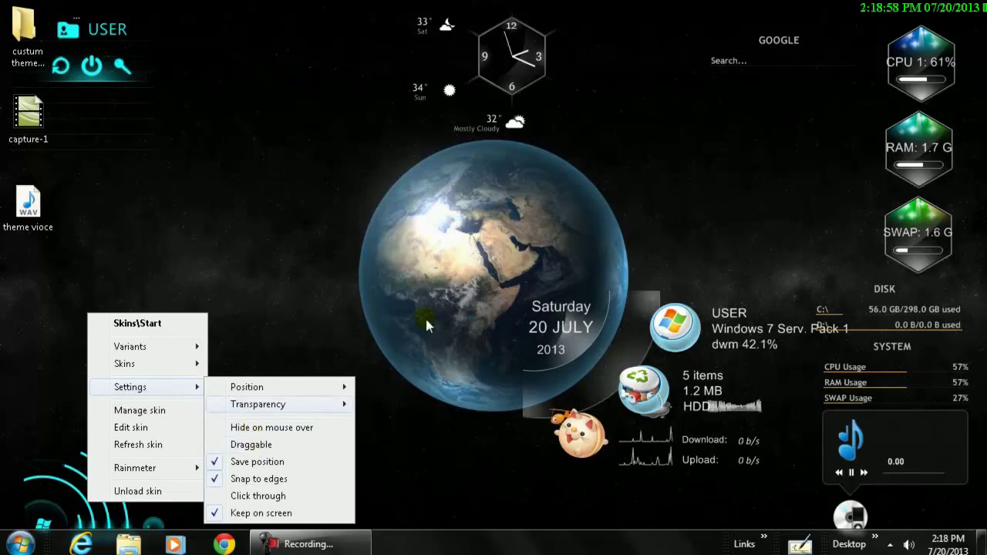
left_click(437, 348)
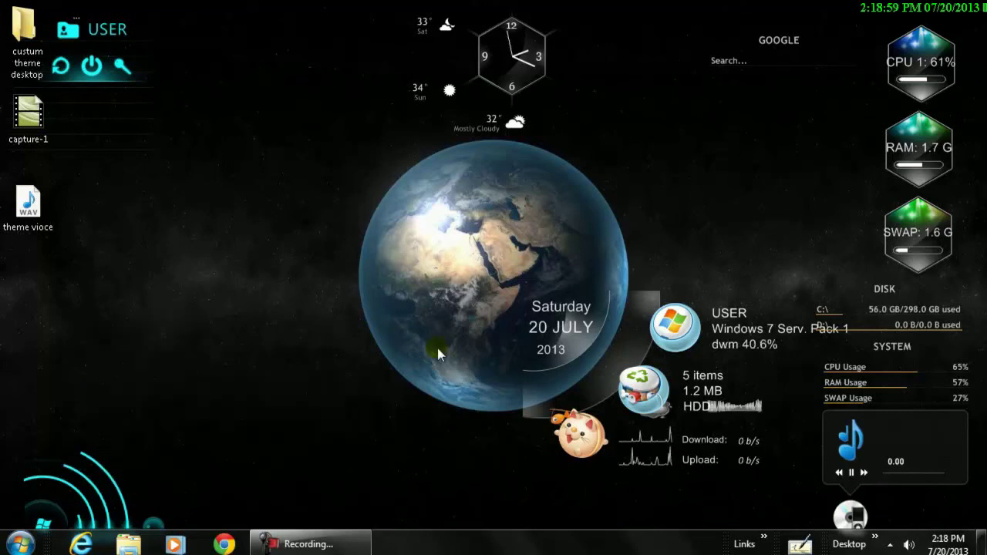
left_click(891, 544)
- From the Rainmeter tray icon's Skins menu, choose Disable dragging for all skins
right_click(862, 468)
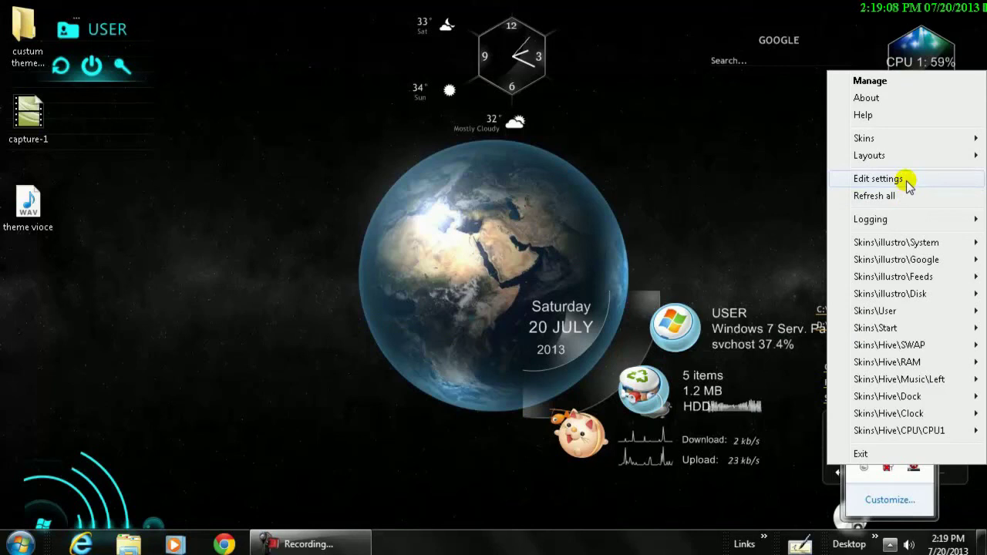
mouse_move(894, 139)
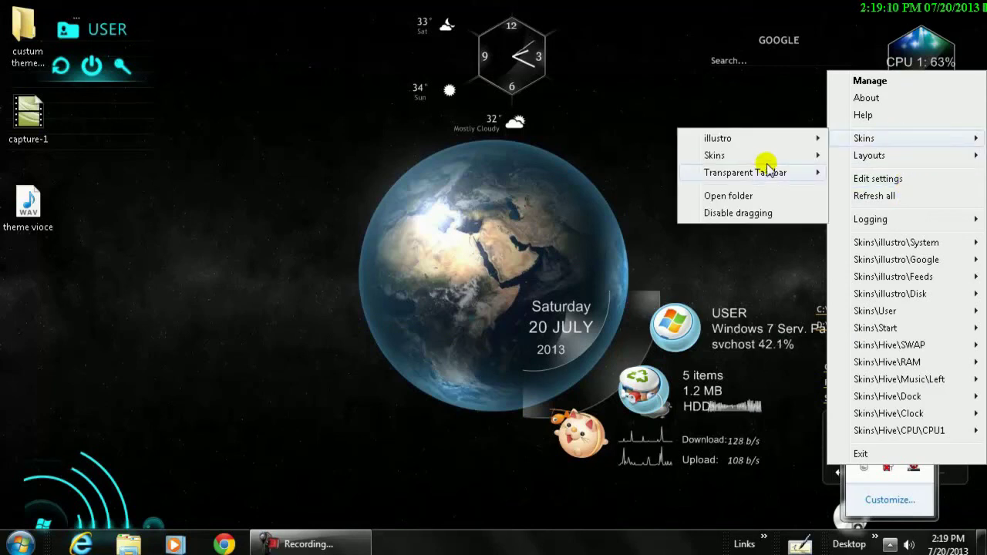
mouse_move(773, 147)
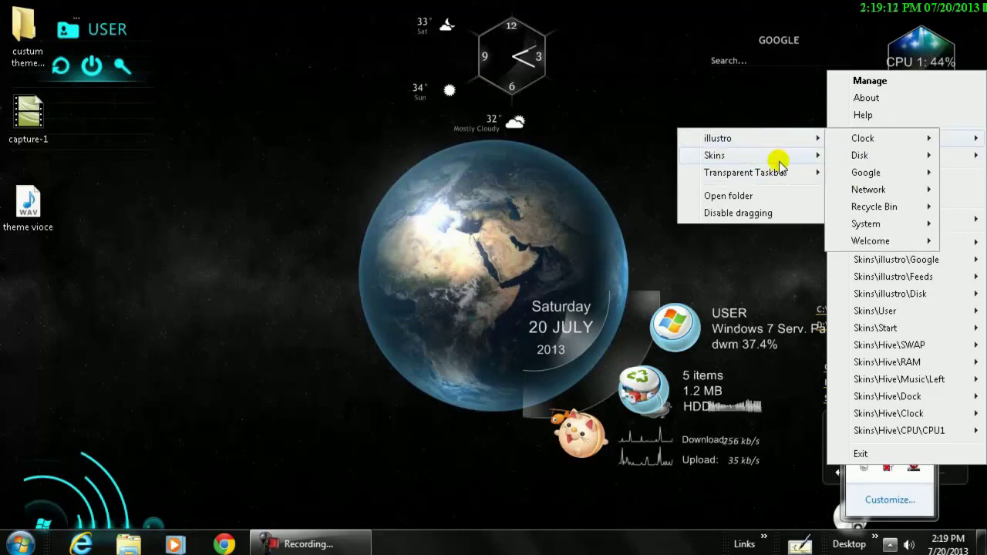
mouse_move(777, 169)
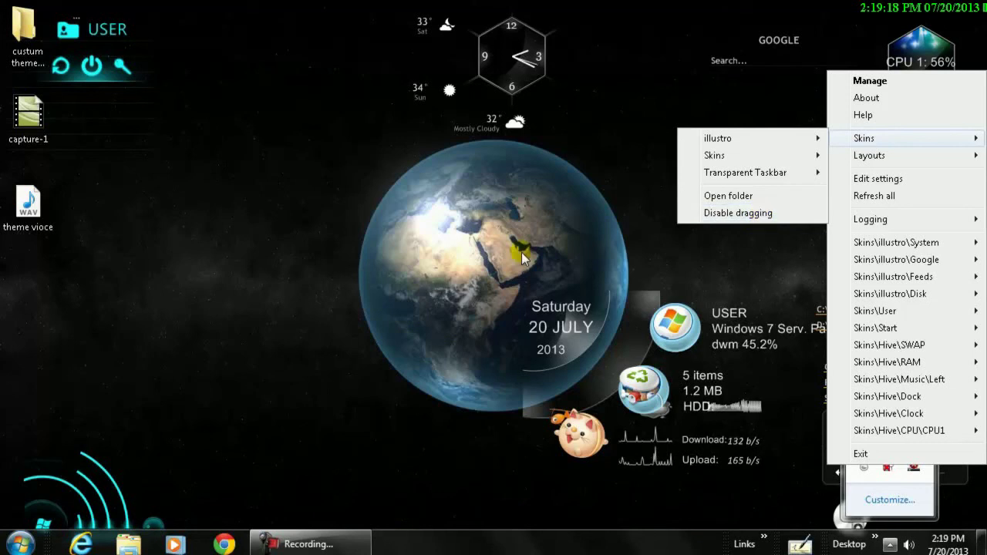
left_click(764, 215)
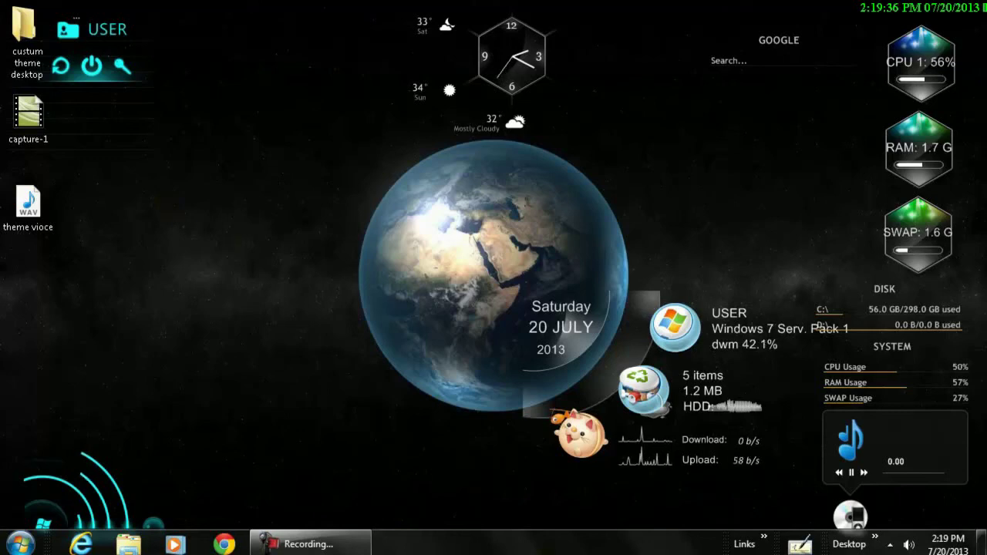
mouse_move(640, 532)
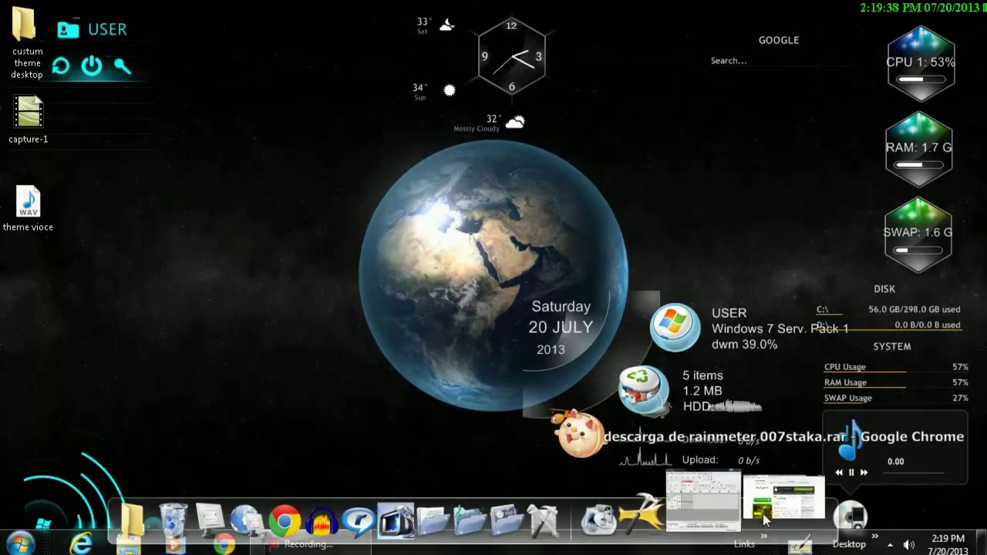
- Bring Chrome forward, look through the Rainmeter, MediaFire and RocketDock tabs, then minimize it
left_click(765, 516)
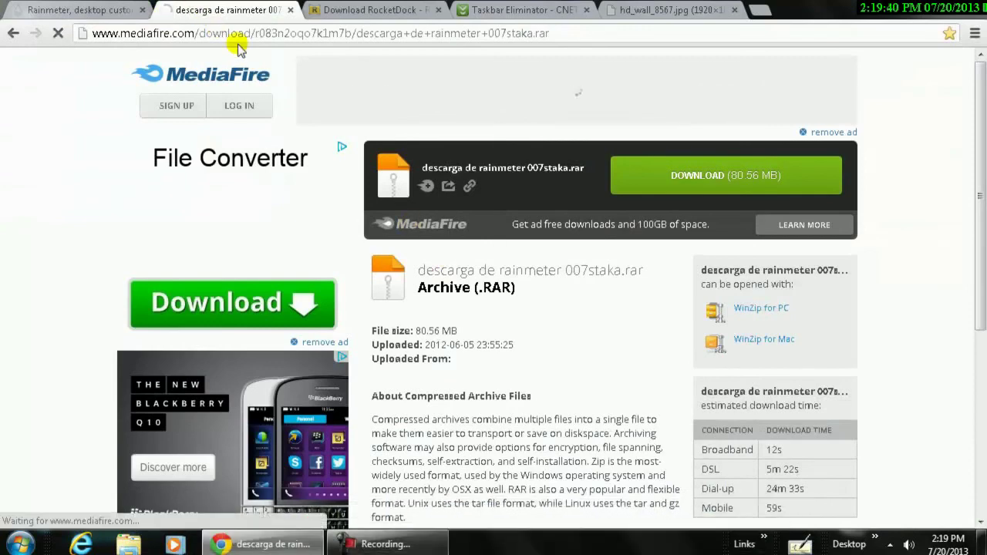
left_click(92, 6)
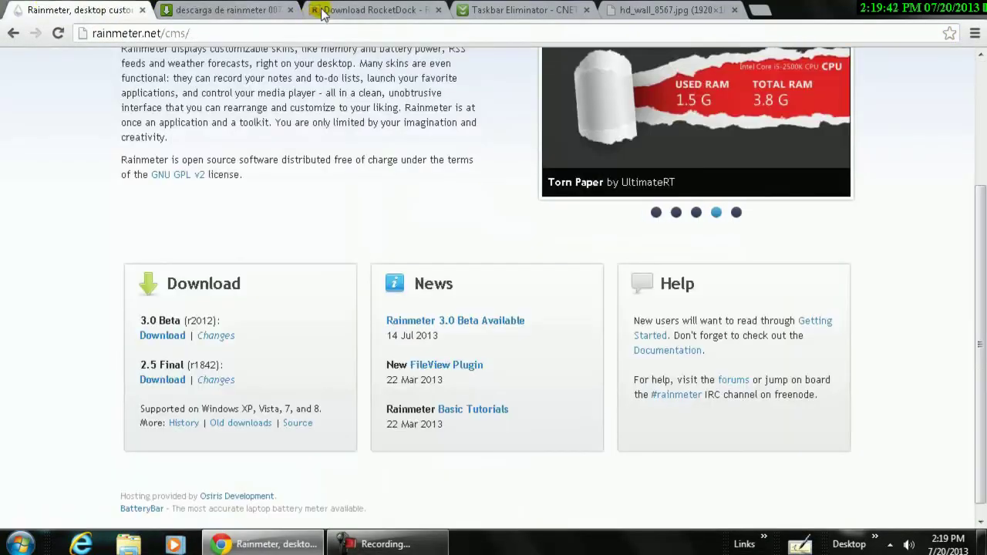
key("ctrl+Tab")
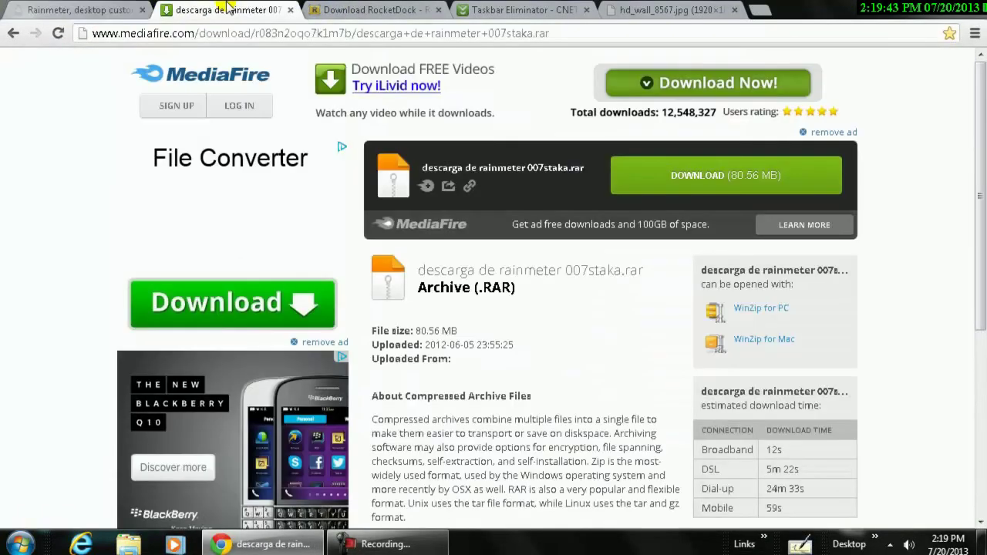
left_click(357, 13)
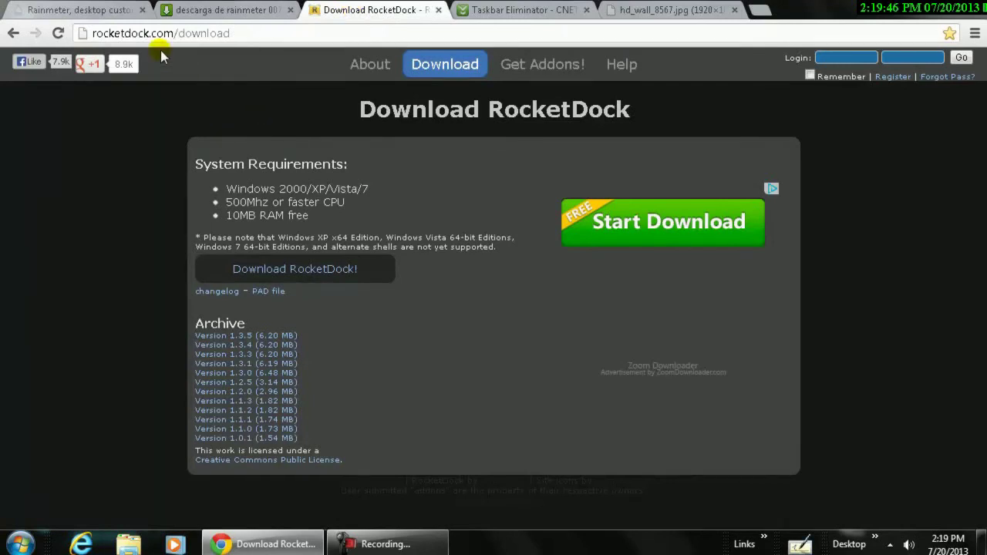
mouse_move(564, 545)
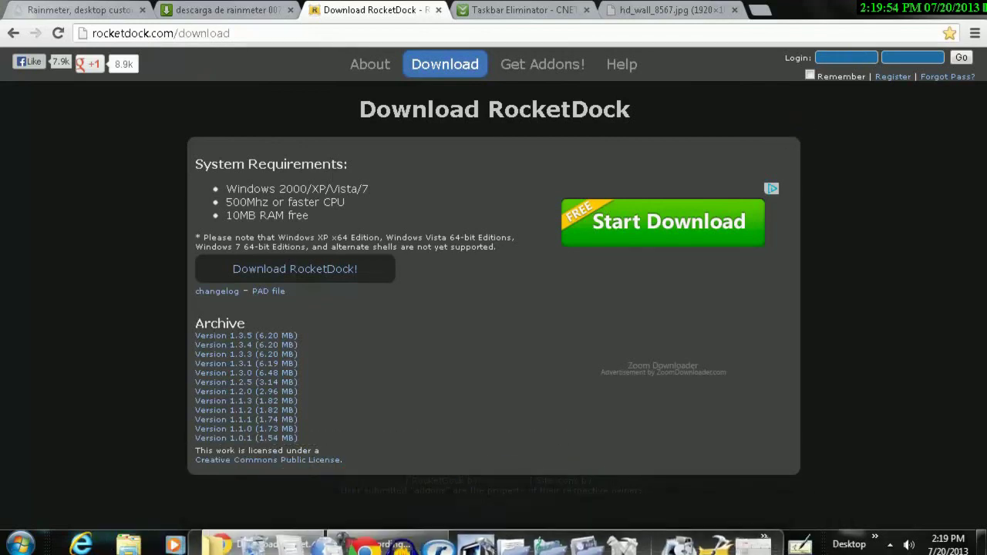
left_click(973, 6)
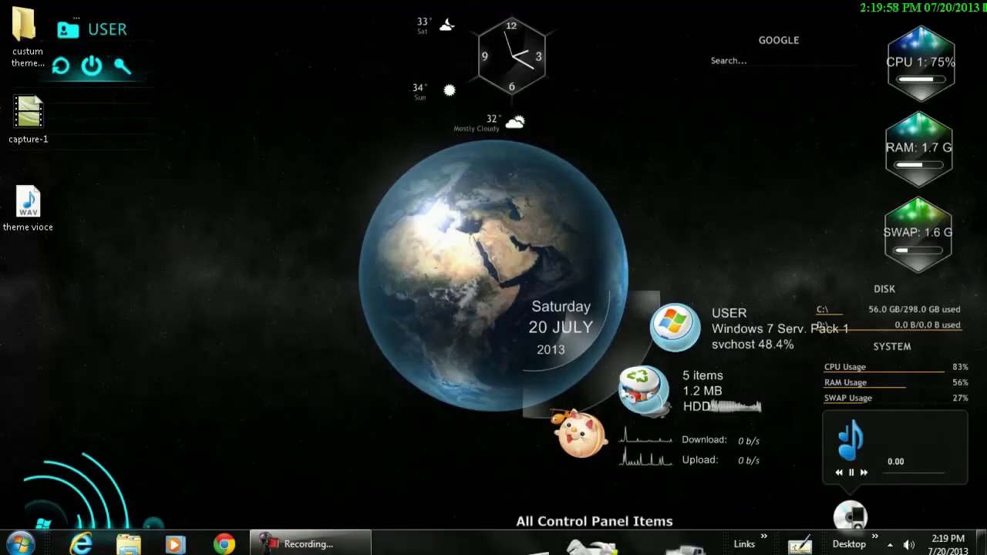
- Restore Chrome to the Taskbar Eliminator page and hide the taskbar with Alt+F4
mouse_move(779, 521)
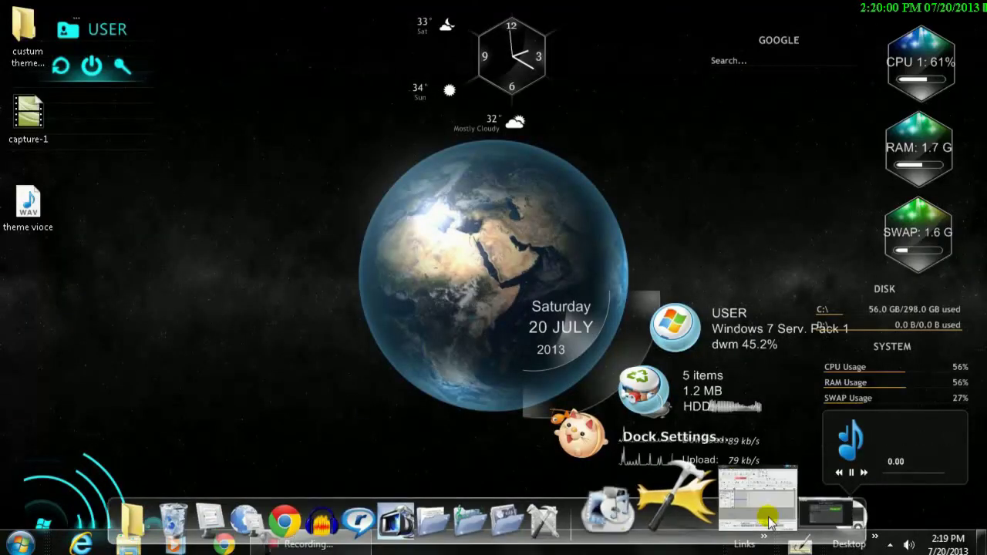
left_click(783, 517)
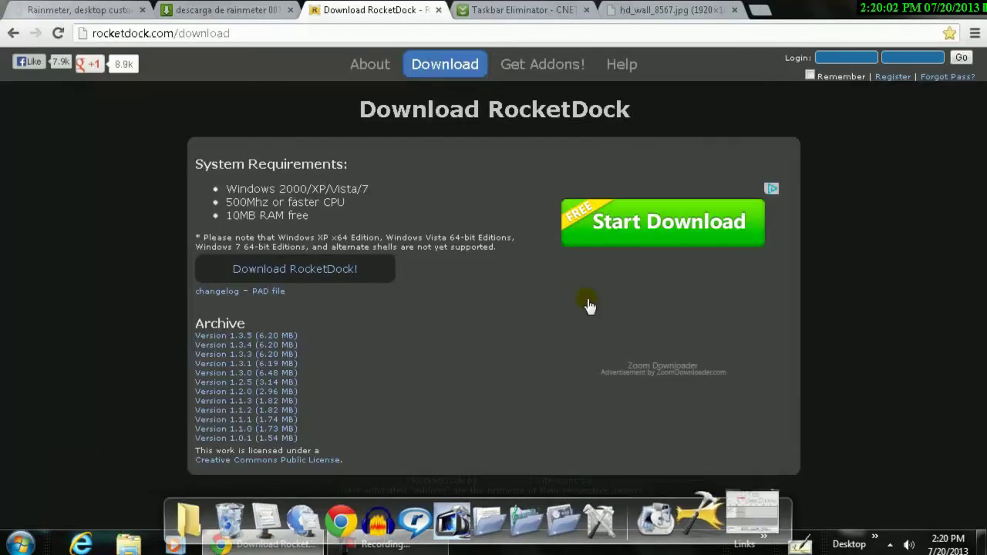
left_click(515, 8)
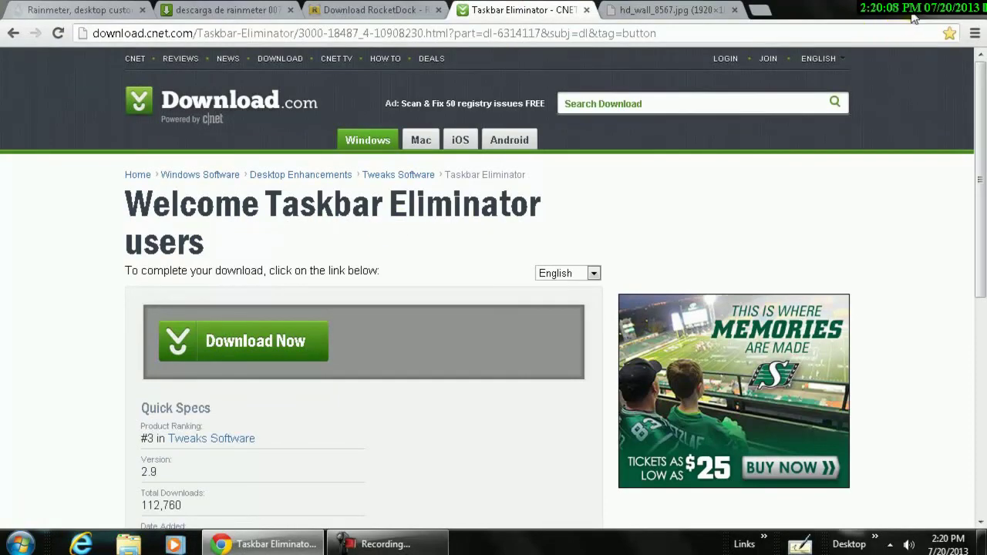
key("alt+F4")
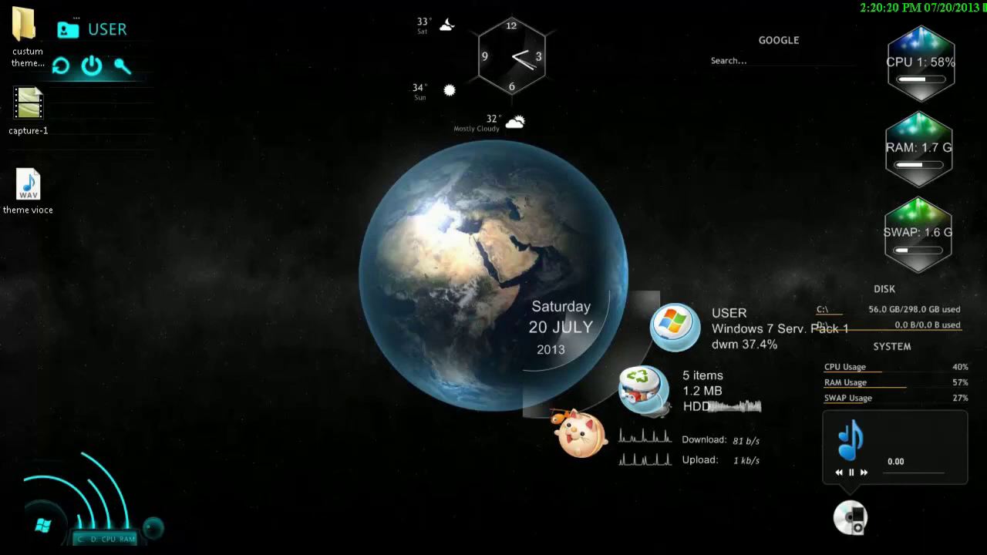
mouse_move(539, 536)
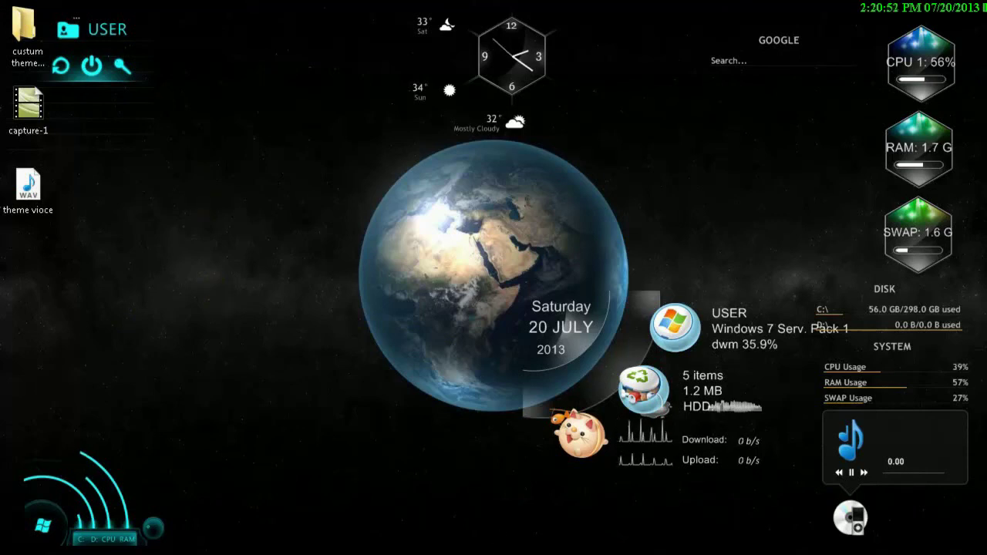
mouse_move(438, 540)
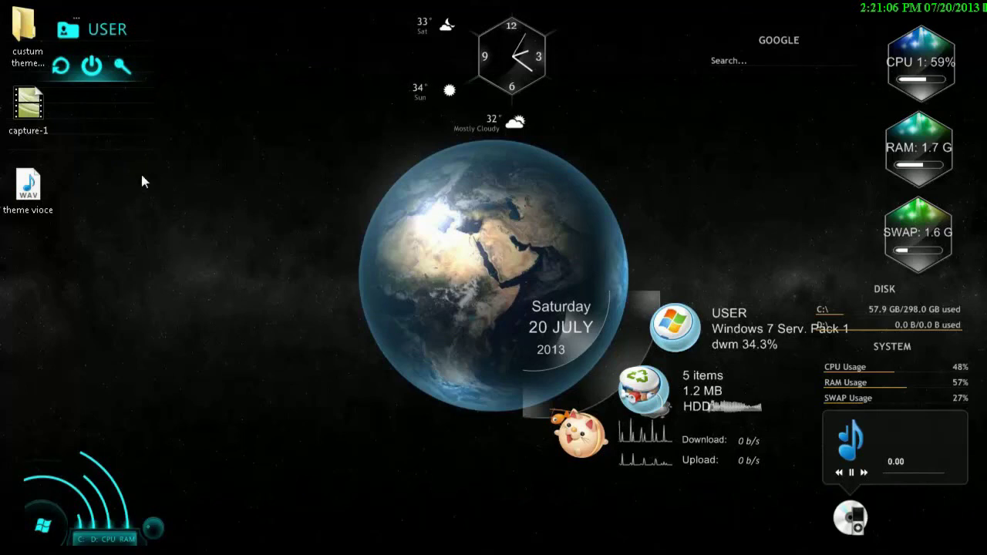
left_click(42, 527)
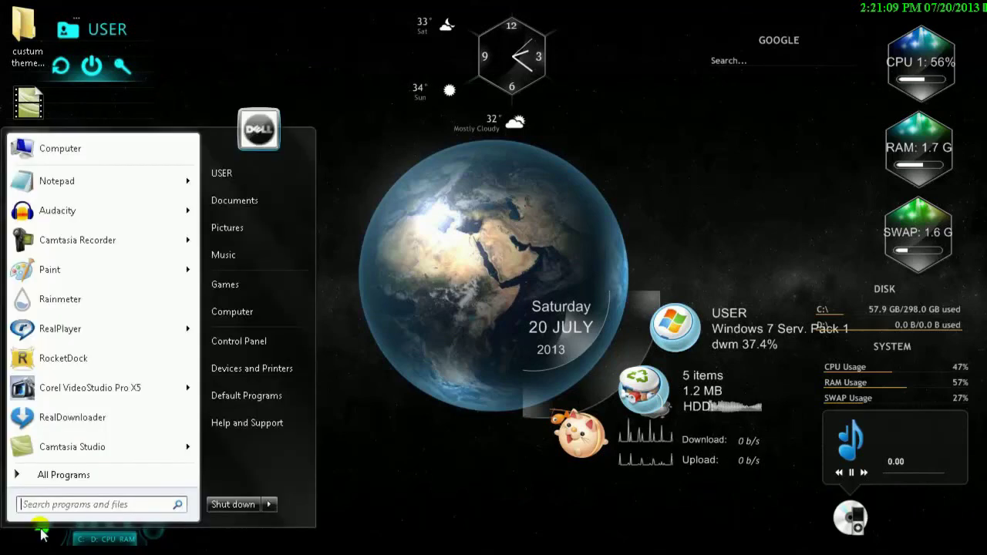
- In Personalization's Desktop Icon Settings, leave Computer and Recycle Bin unchecked, apply, OK, and close
left_click(232, 340)
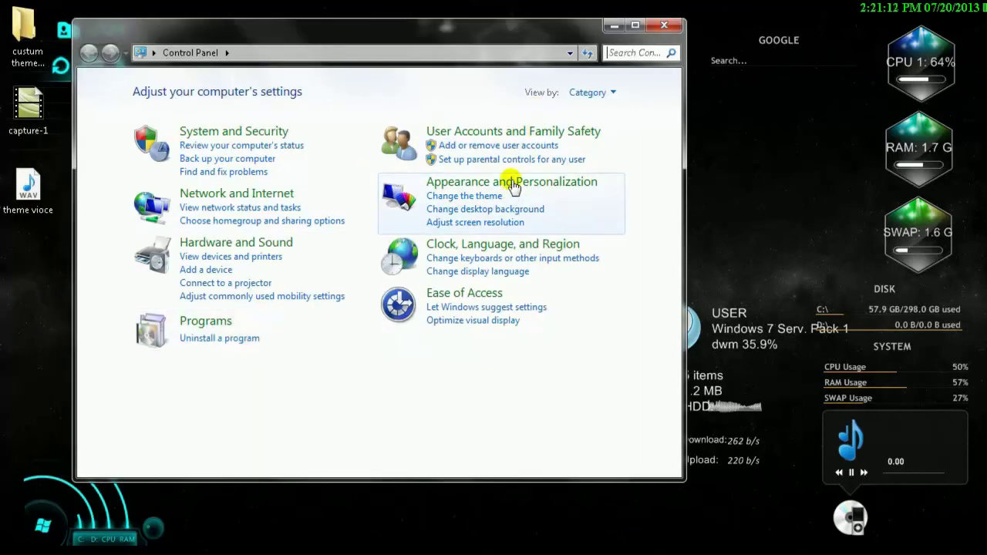
left_click(514, 189)
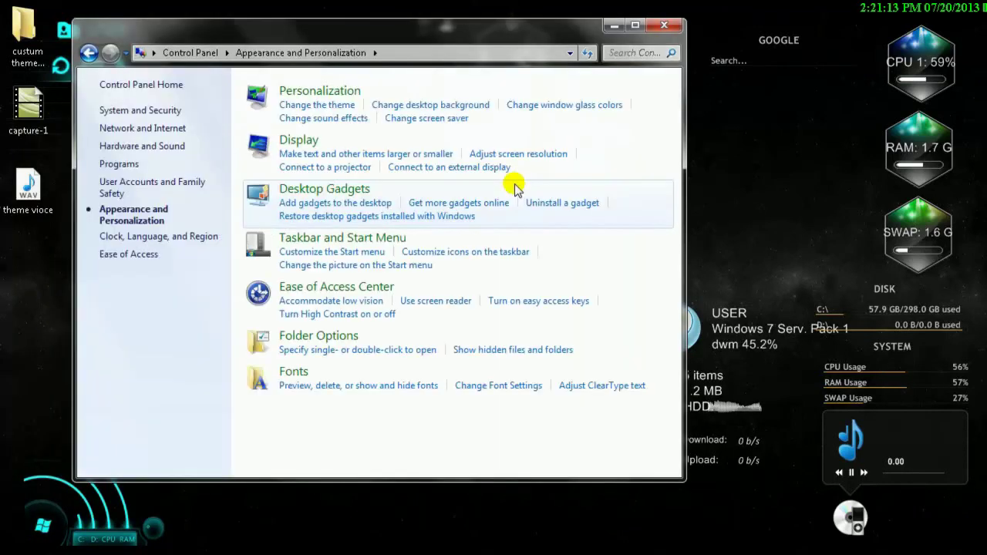
left_click(349, 92)
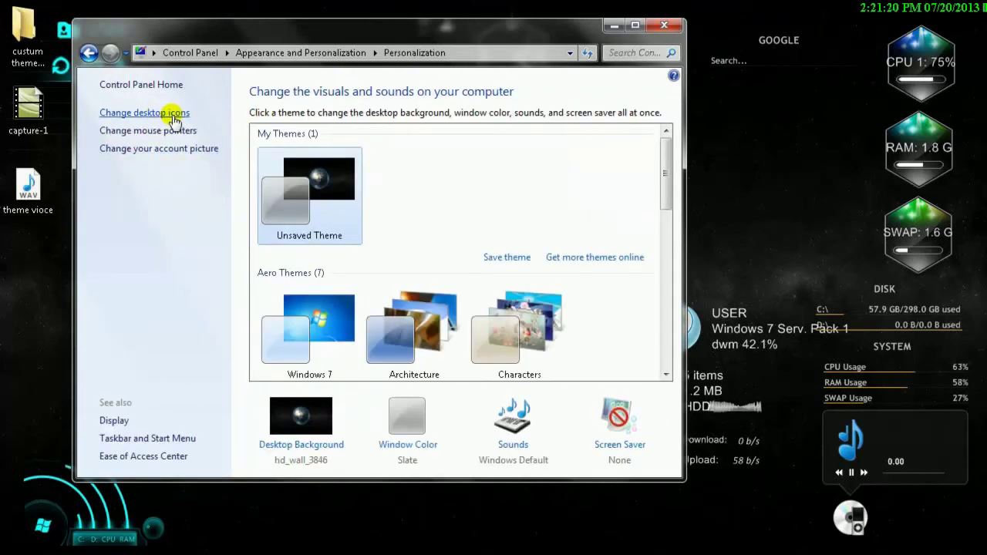
left_click(172, 117)
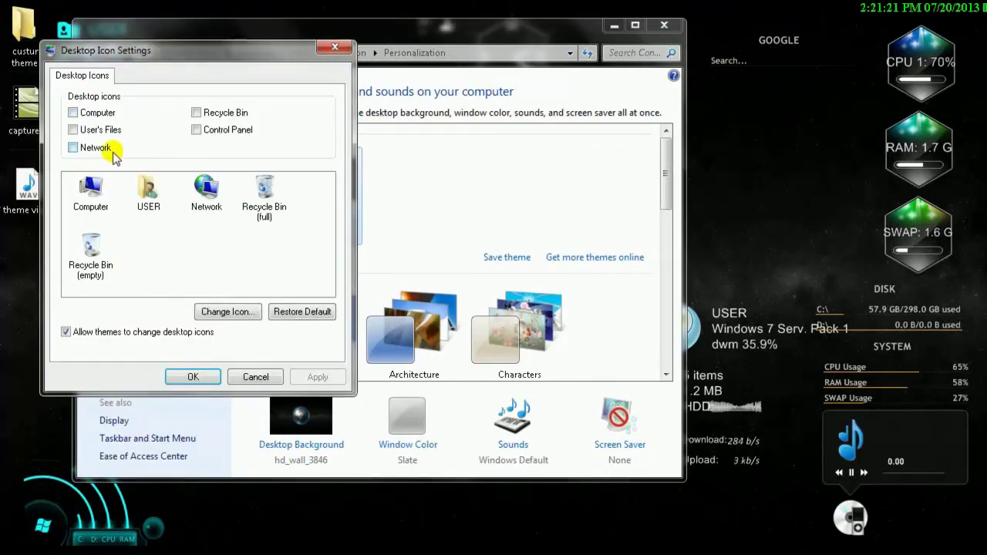
left_click(72, 112)
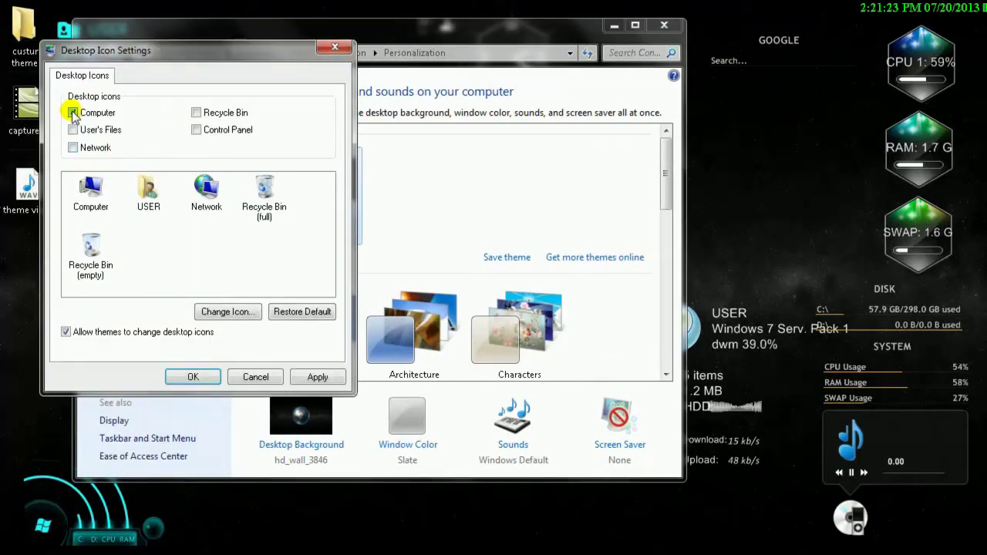
left_click(195, 113)
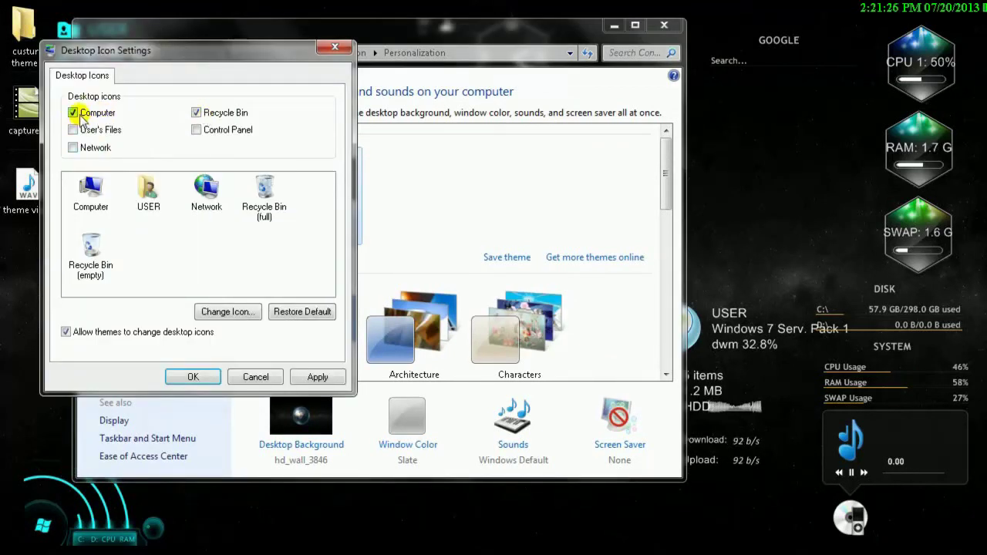
left_click(195, 113)
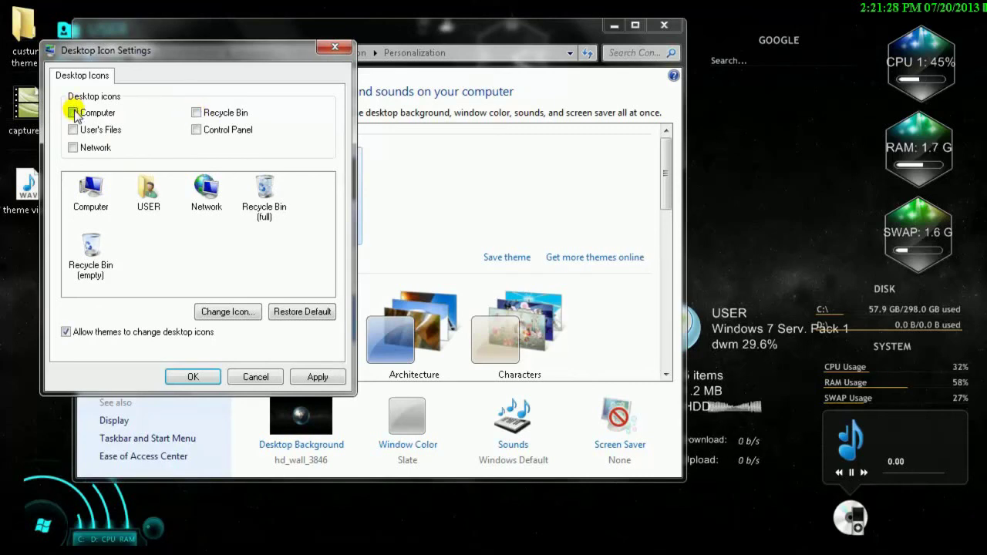
left_click(73, 113)
left_click(315, 376)
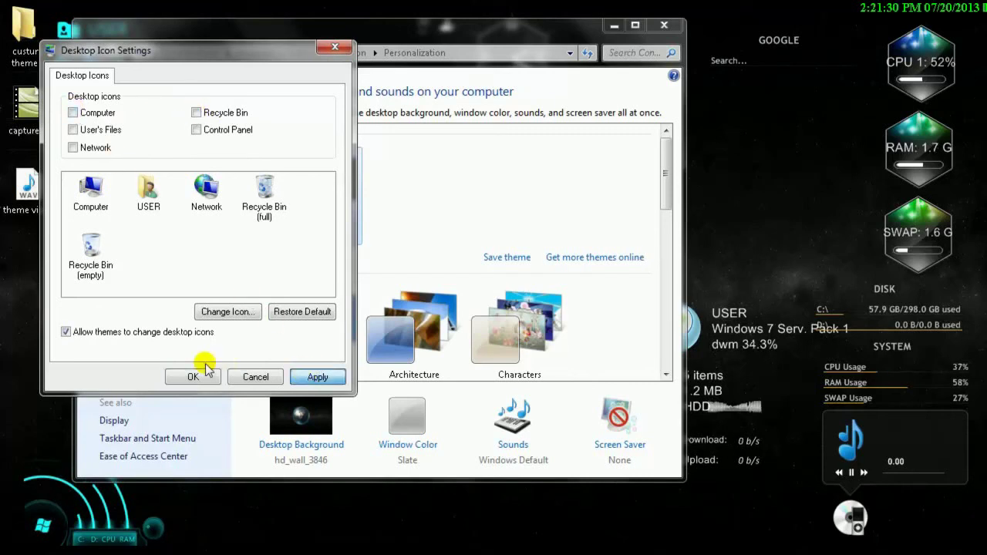
left_click(205, 373)
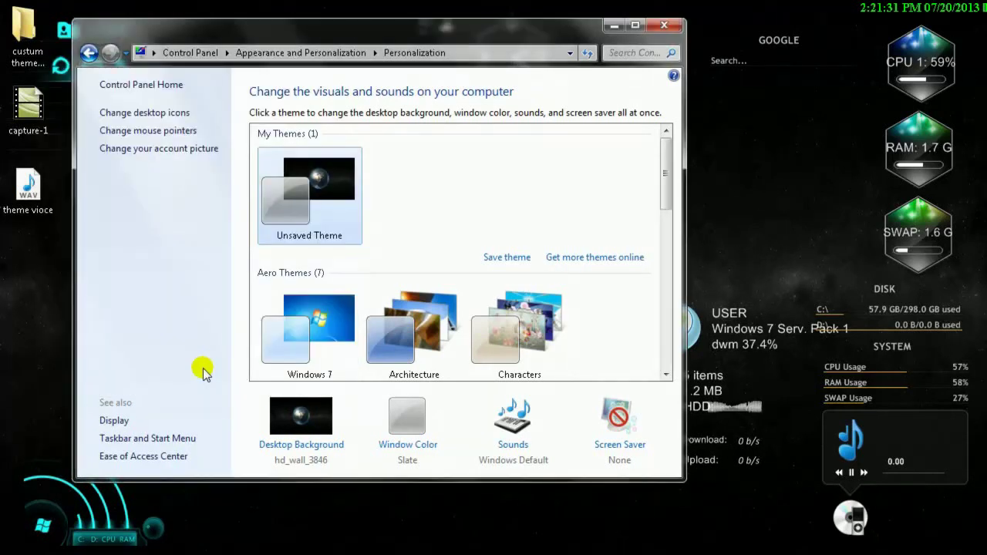
left_click(665, 26)
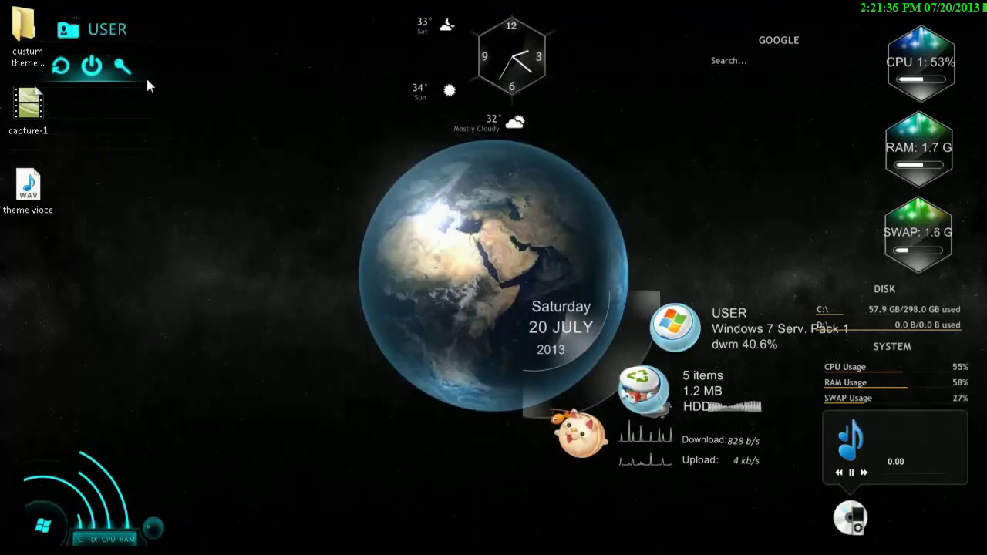
- Delete the capture-1 and theme vioce desktop icons, confirming Yes and skipping the missing item
left_click(28, 189)
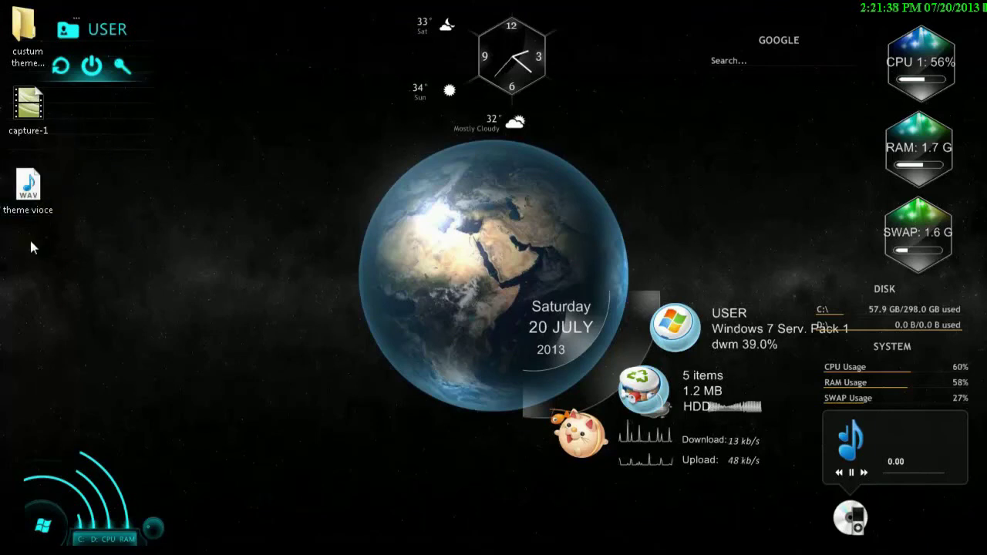
left_click_drag(31, 238, 35, 50)
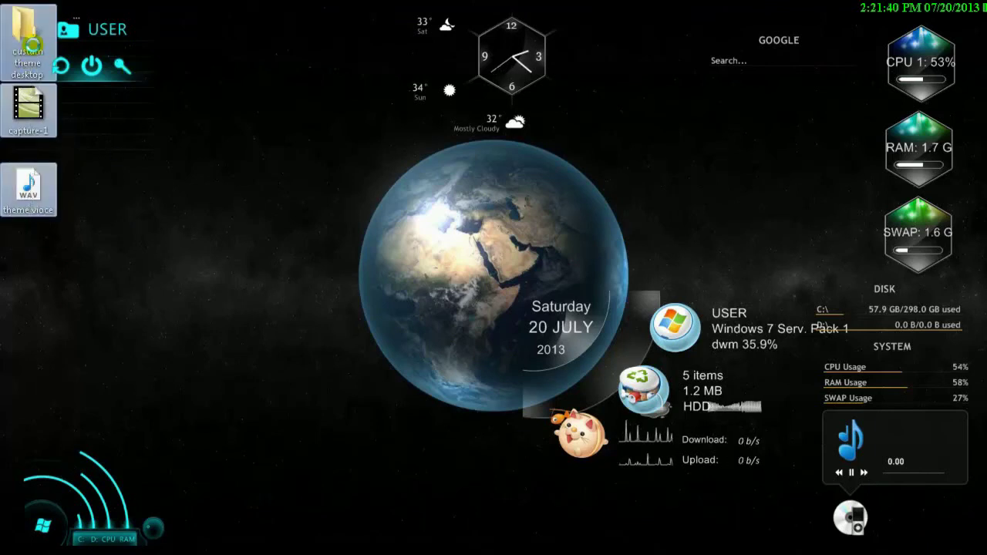
right_click(35, 50)
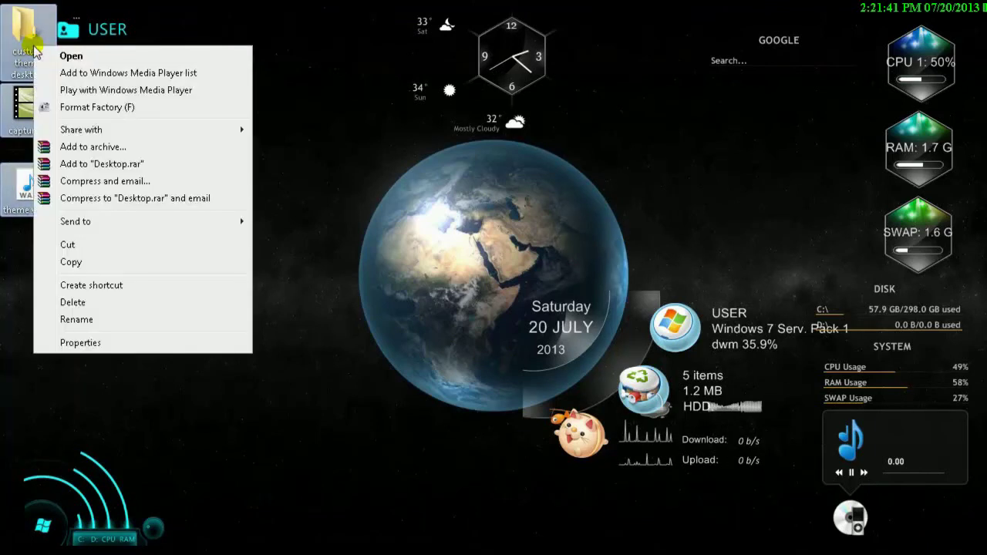
left_click(129, 304)
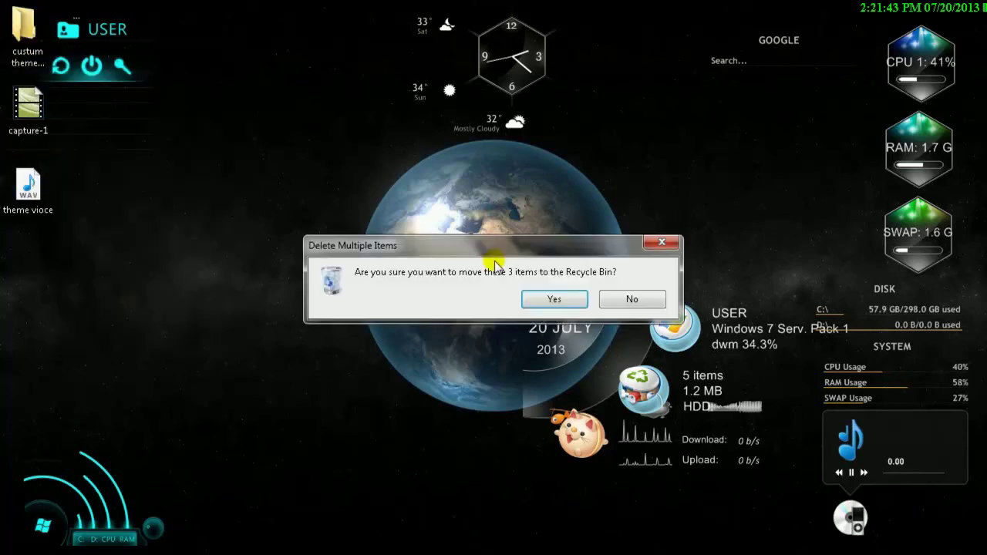
left_click(547, 298)
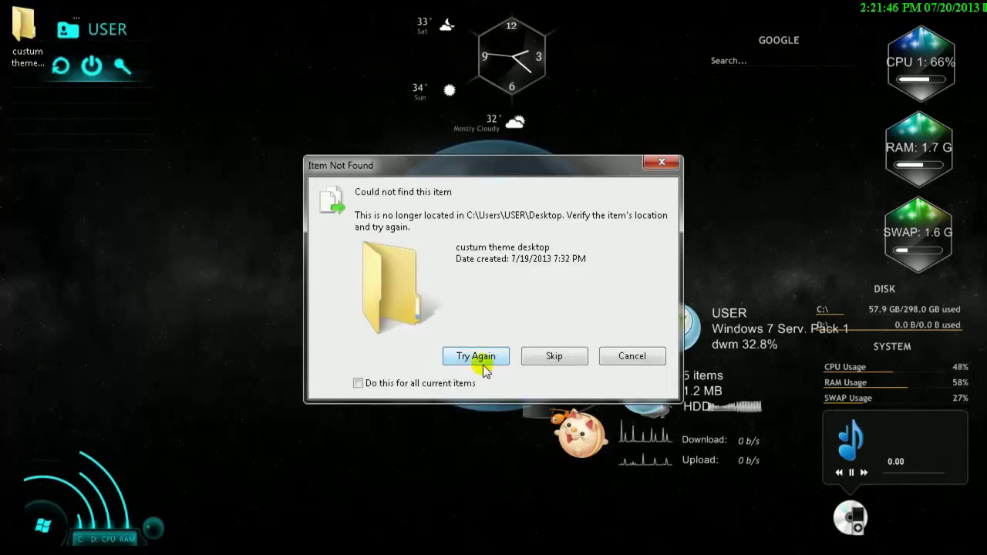
left_click(549, 355)
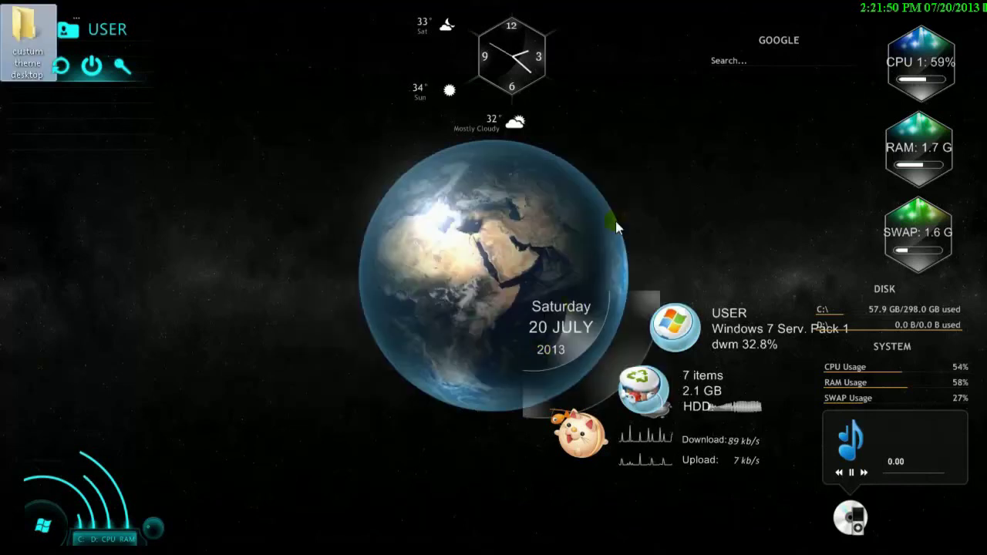
left_click(36, 85)
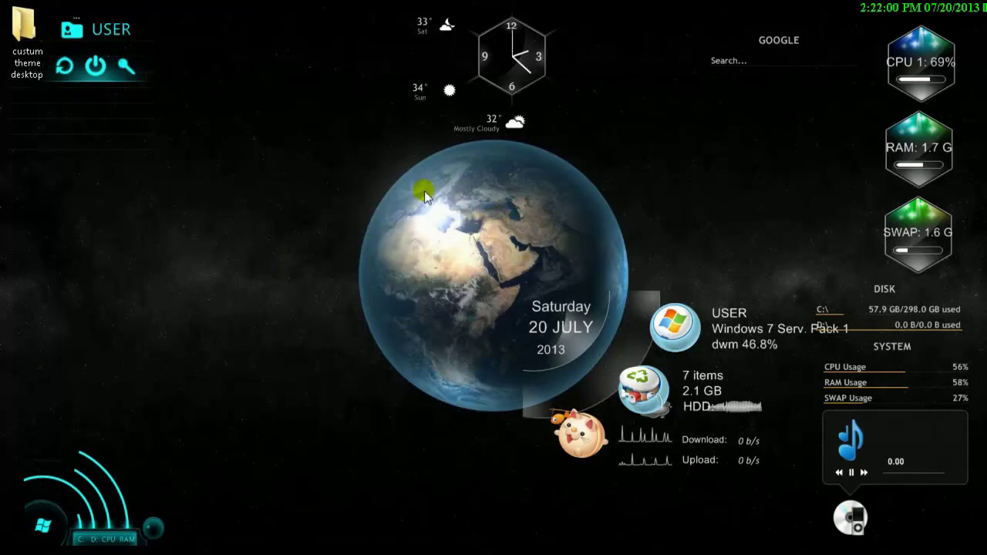
mouse_move(430, 540)
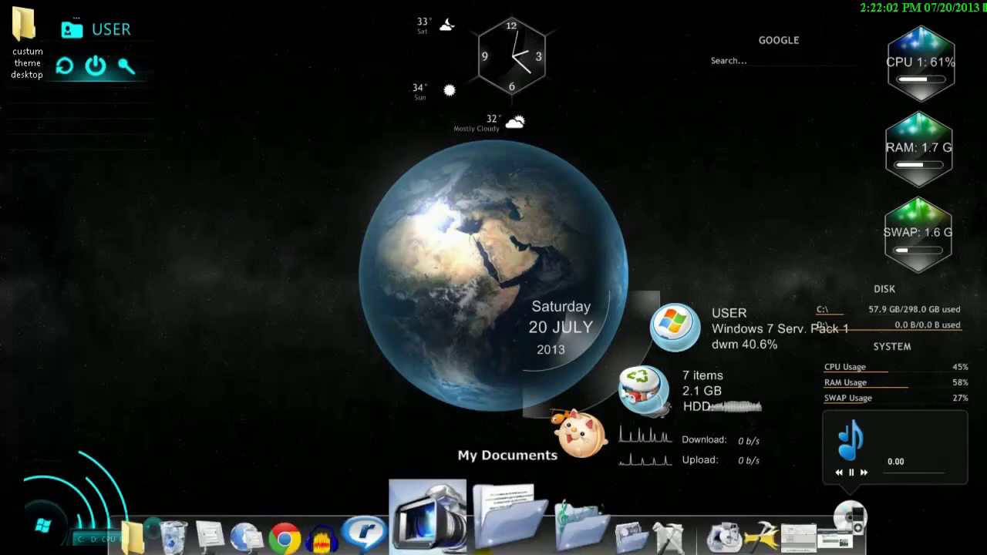
left_click(800, 518)
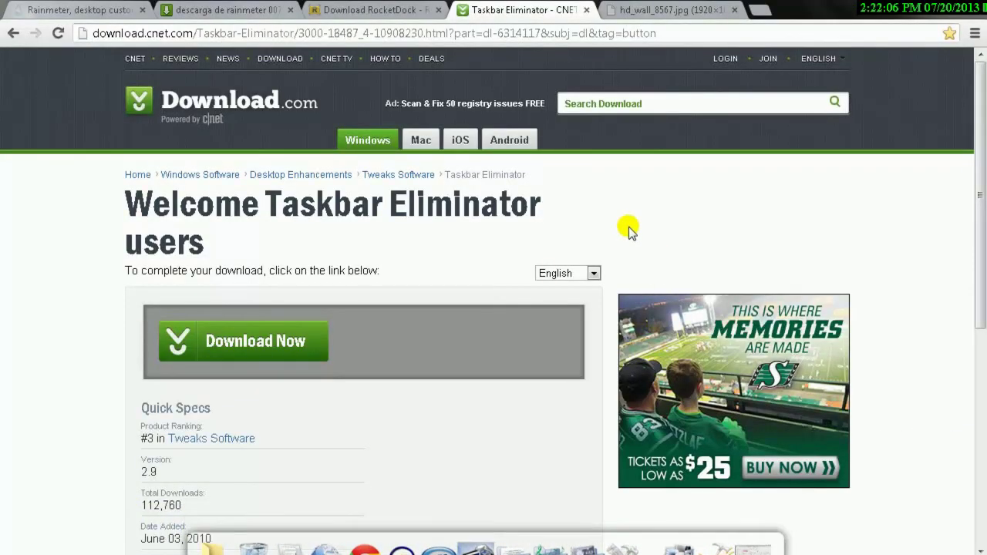
left_click(676, 6)
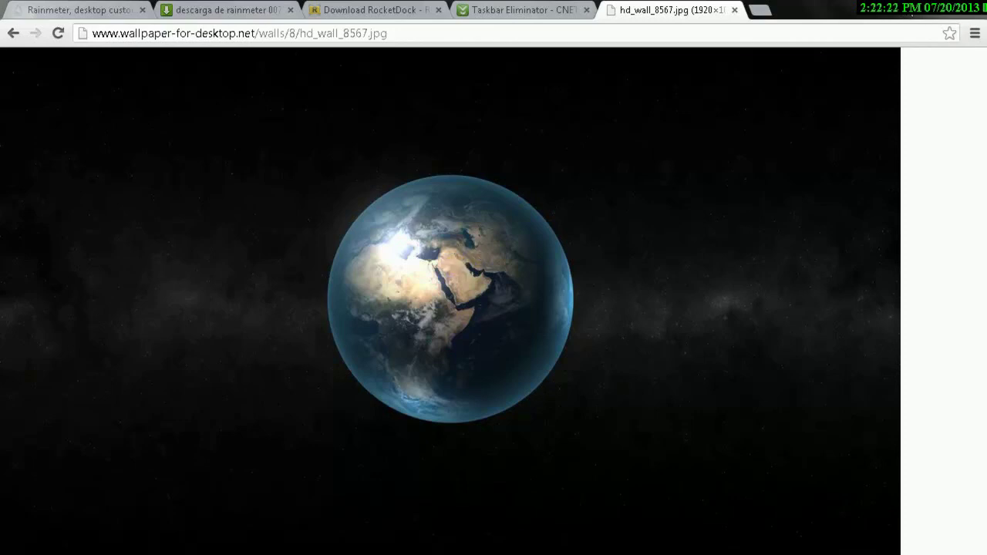
key("super+d")
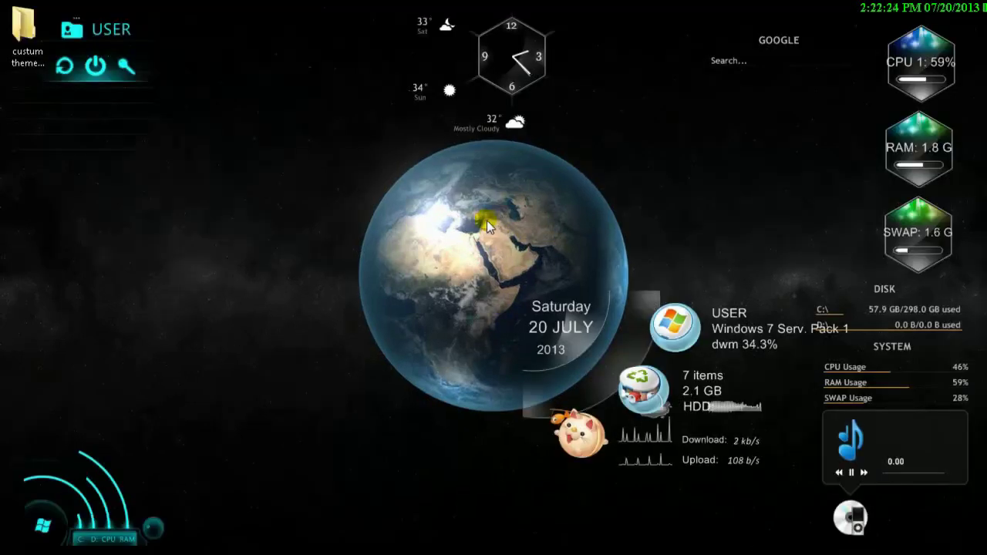